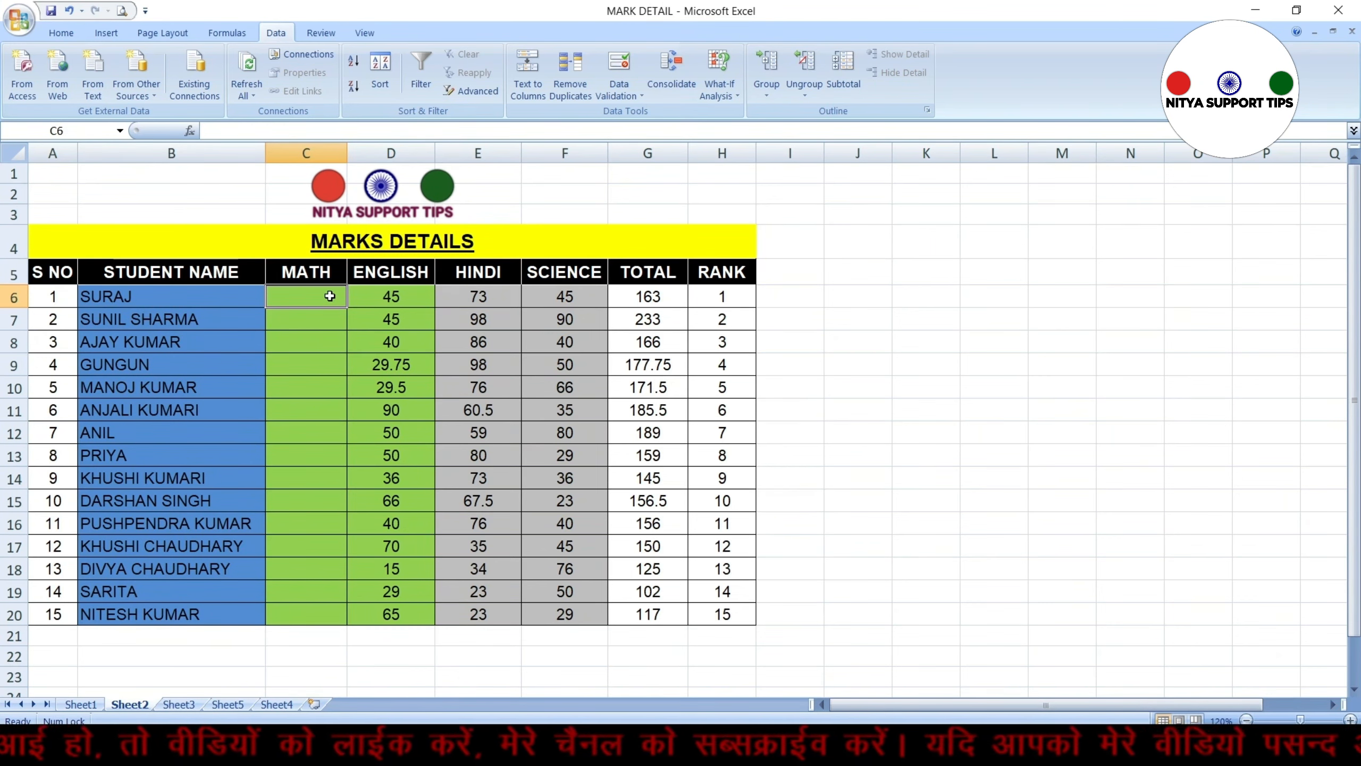
Open data validation for the MATH cells C6:C20 and allow only whole numbers
left_click_drag(330, 296, 305, 614)
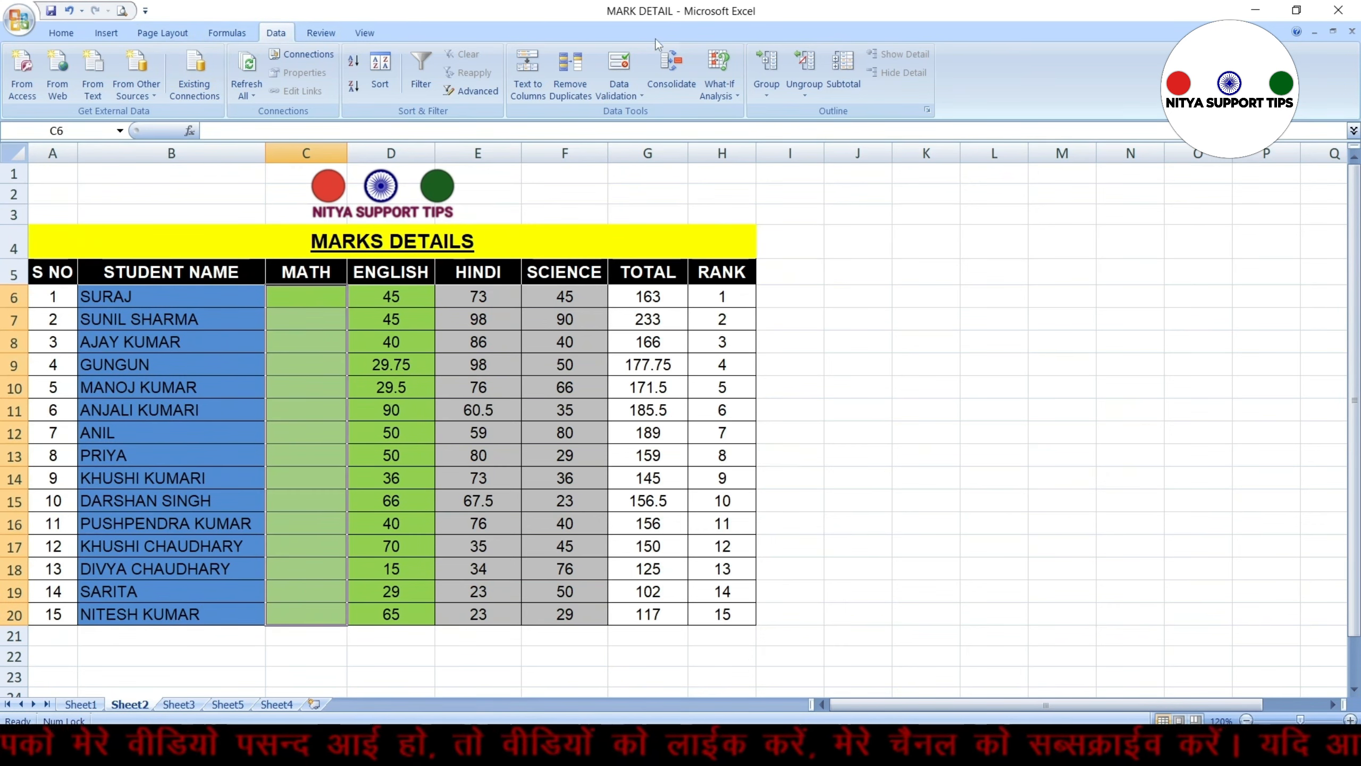
left_click(619, 75)
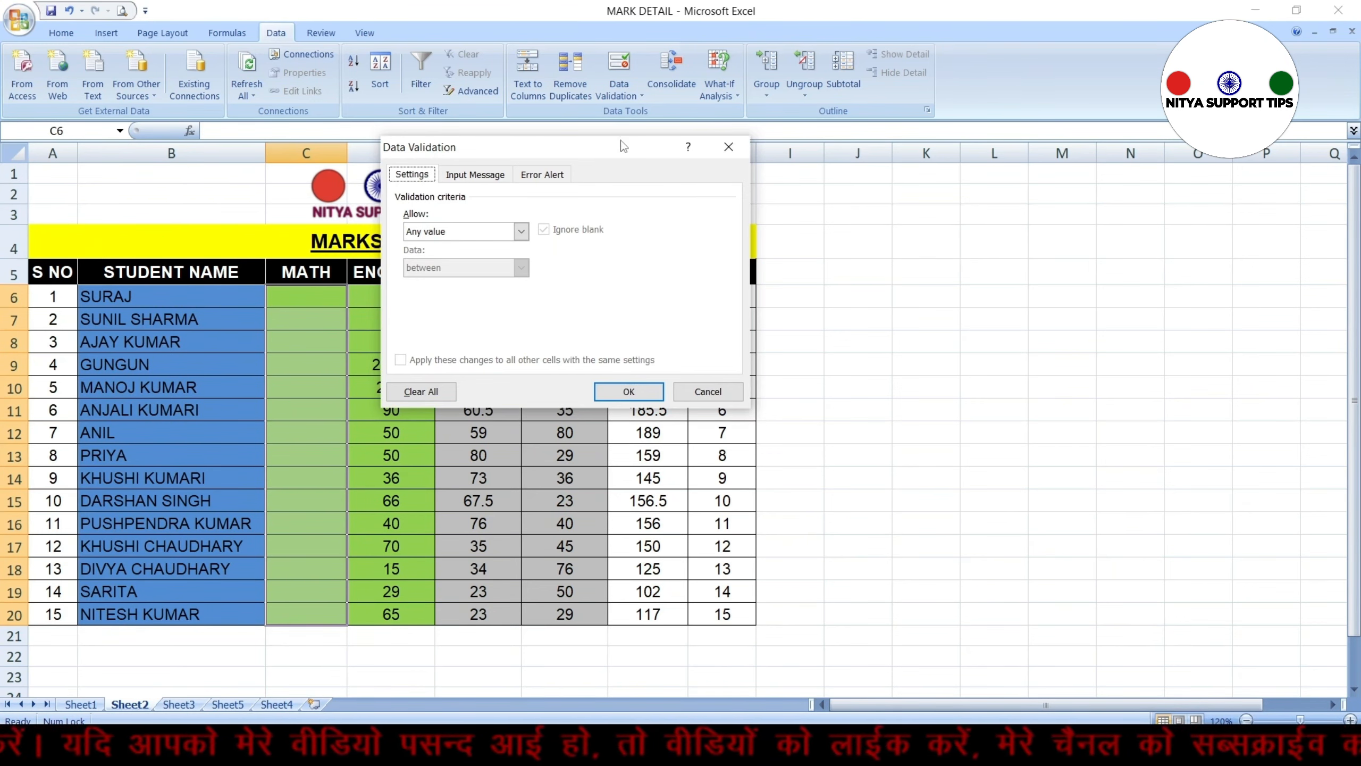
left_click_drag(621, 140, 997, 168)
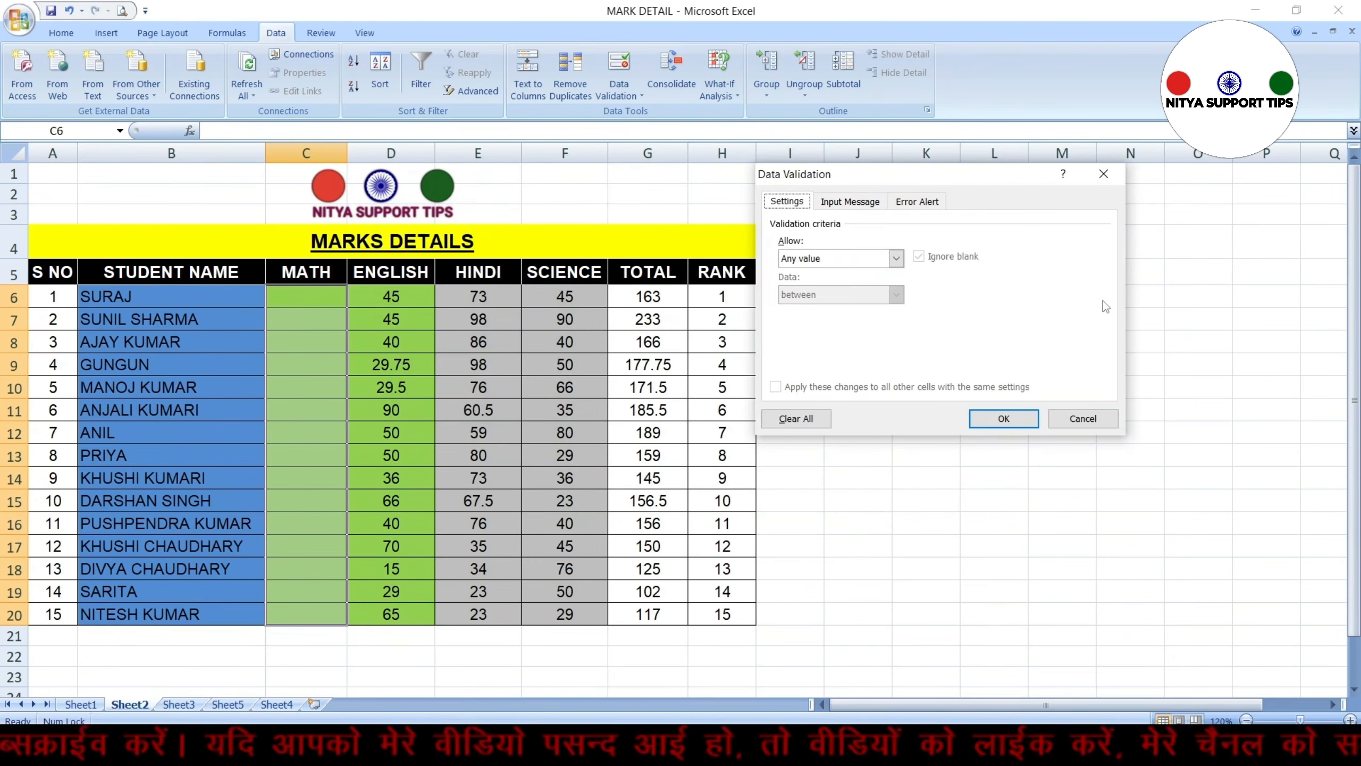
left_click(896, 259)
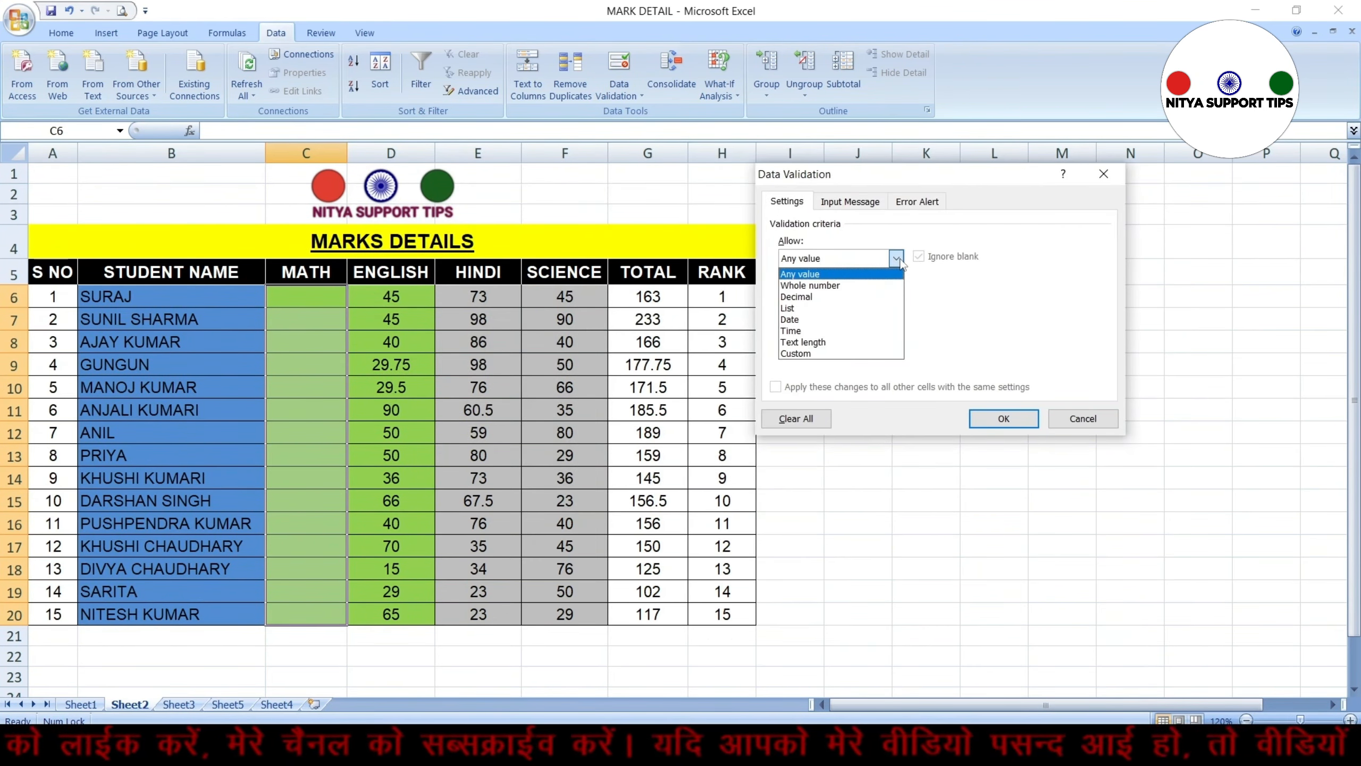
left_click(861, 287)
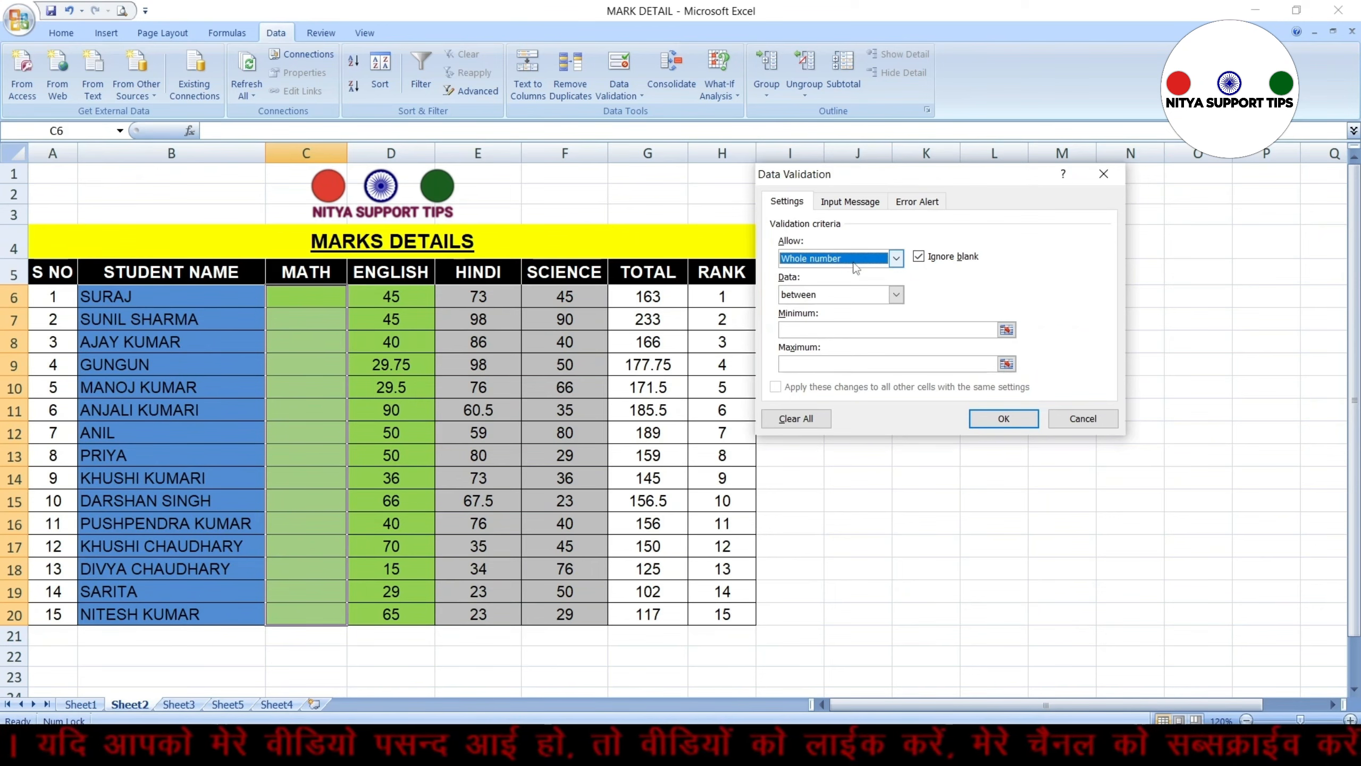
Set the validation to between a minimum of 30 and a maximum of 90 and apply it
left_click(857, 330)
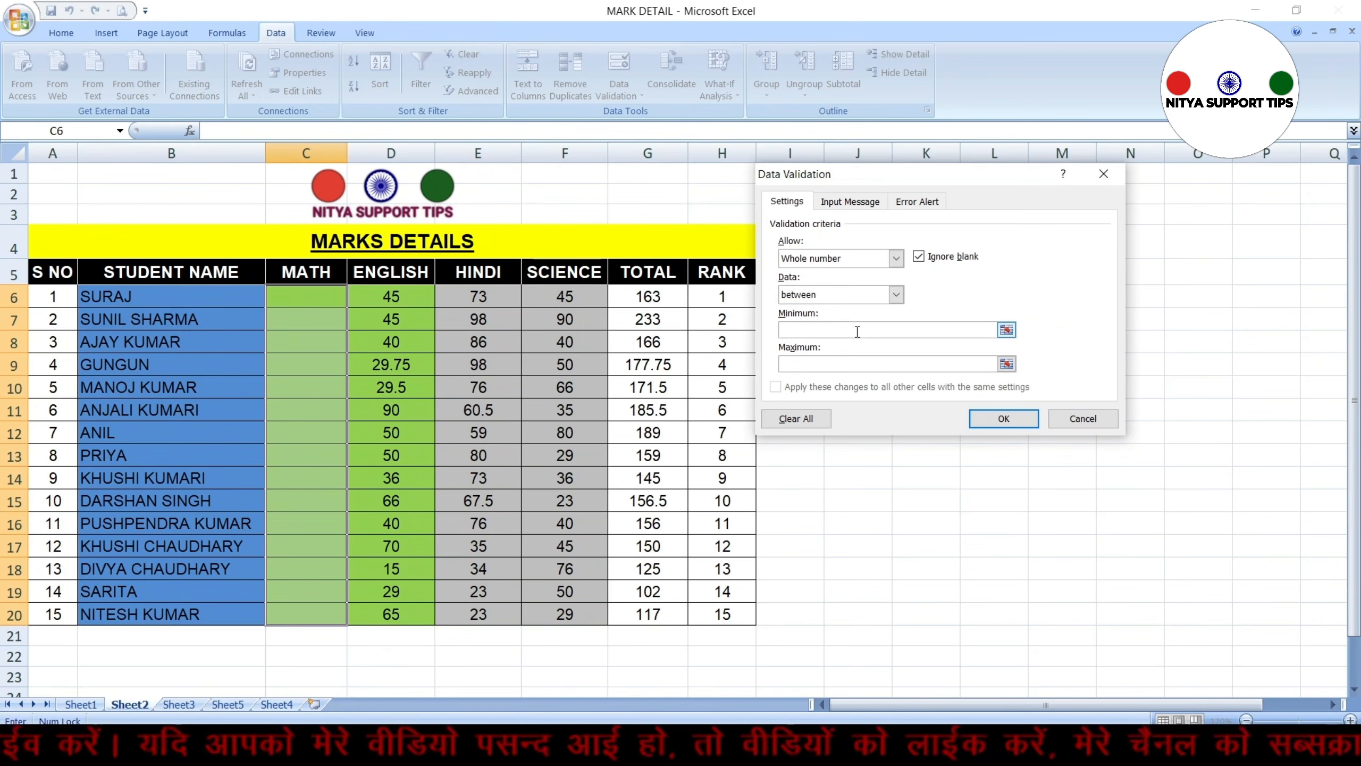
left_click(895, 295)
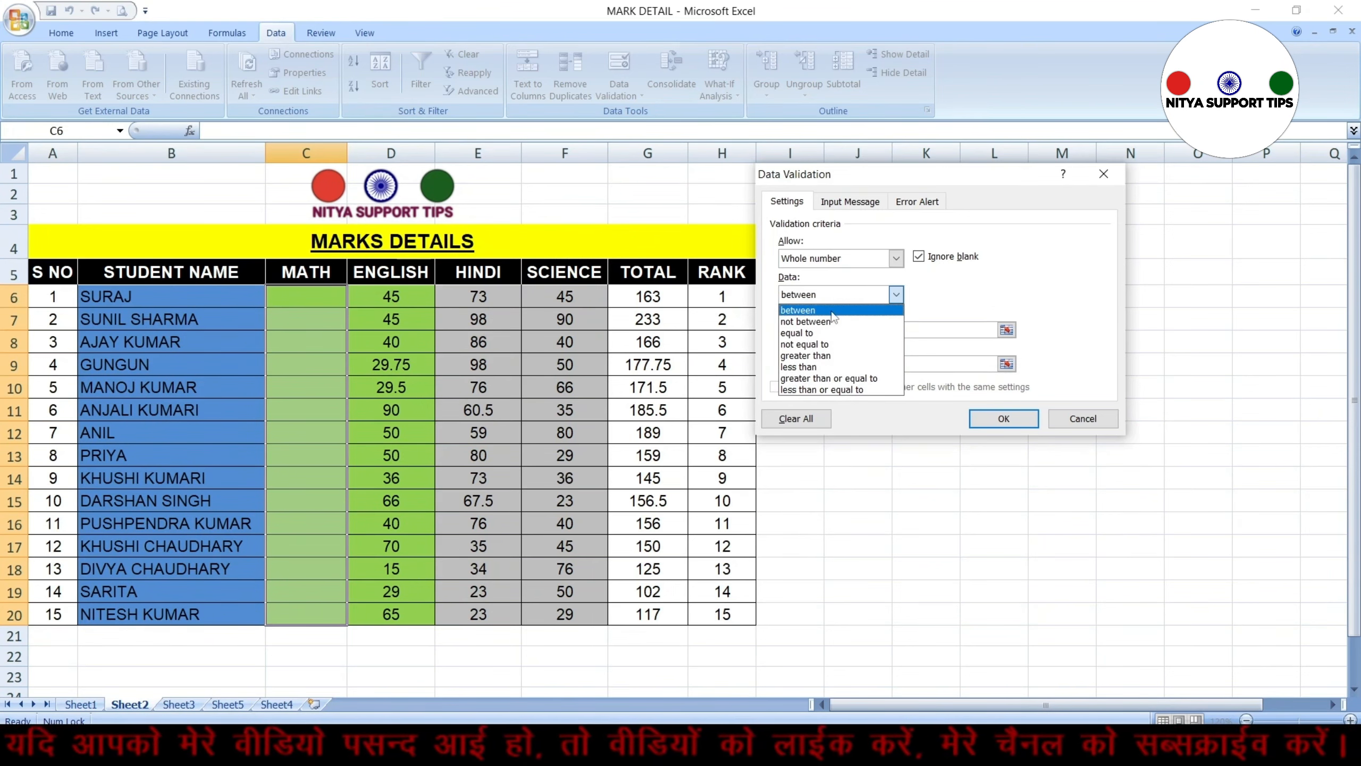
left_click(812, 309)
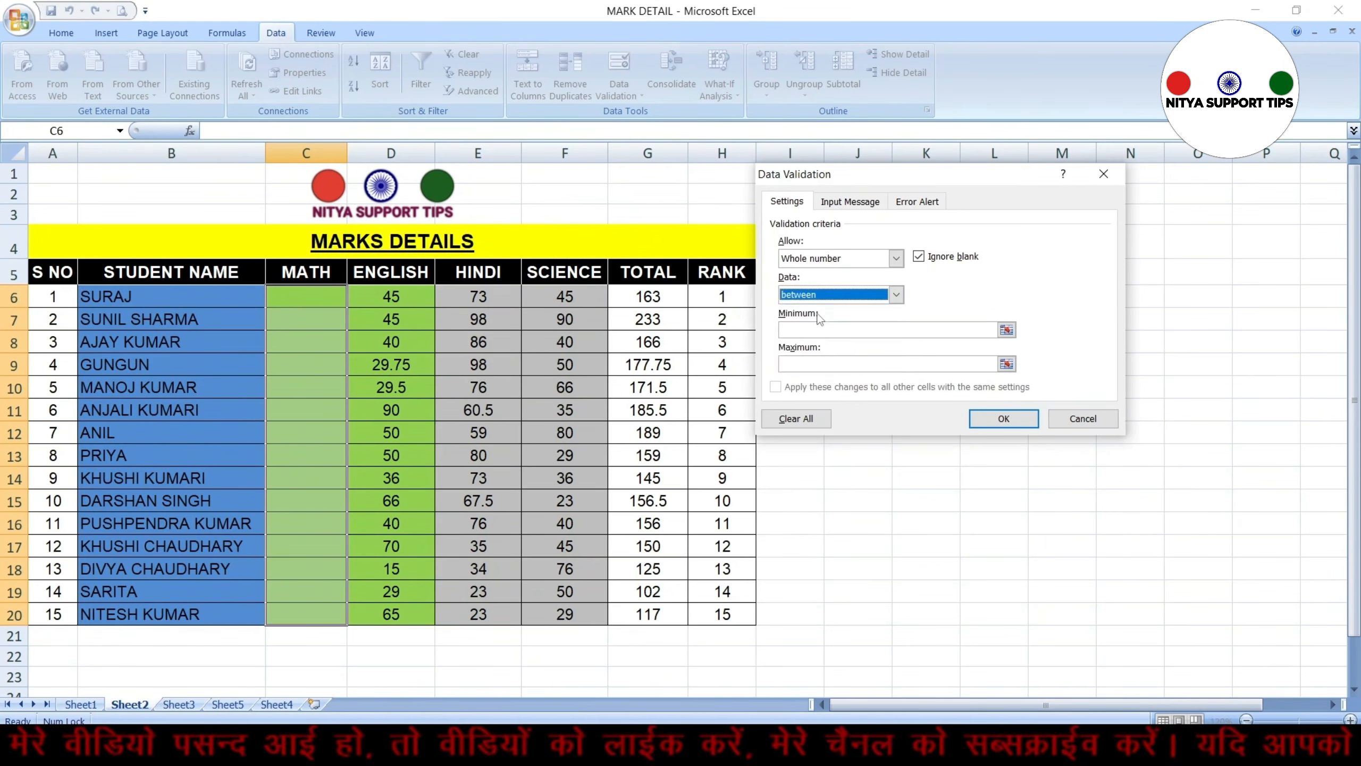
left_click(806, 329)
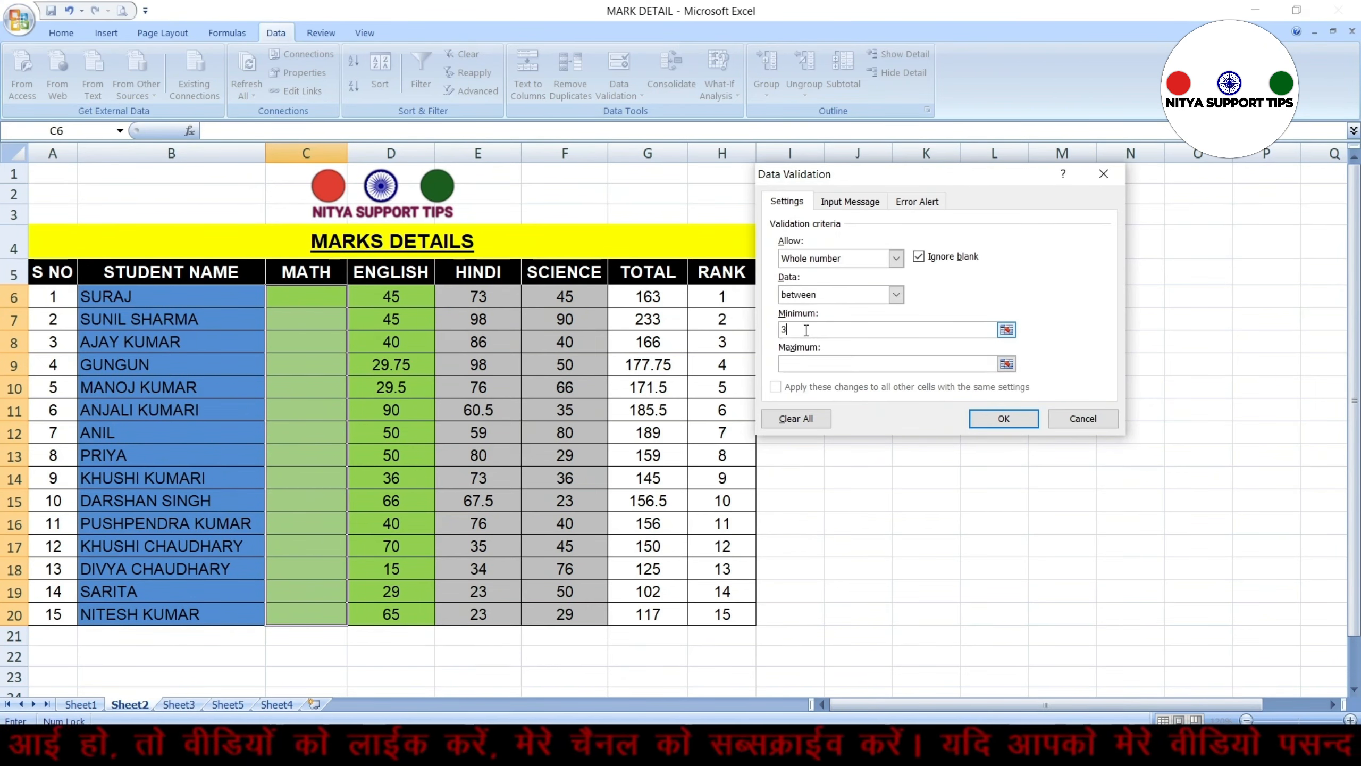
type("30")
left_click(805, 363)
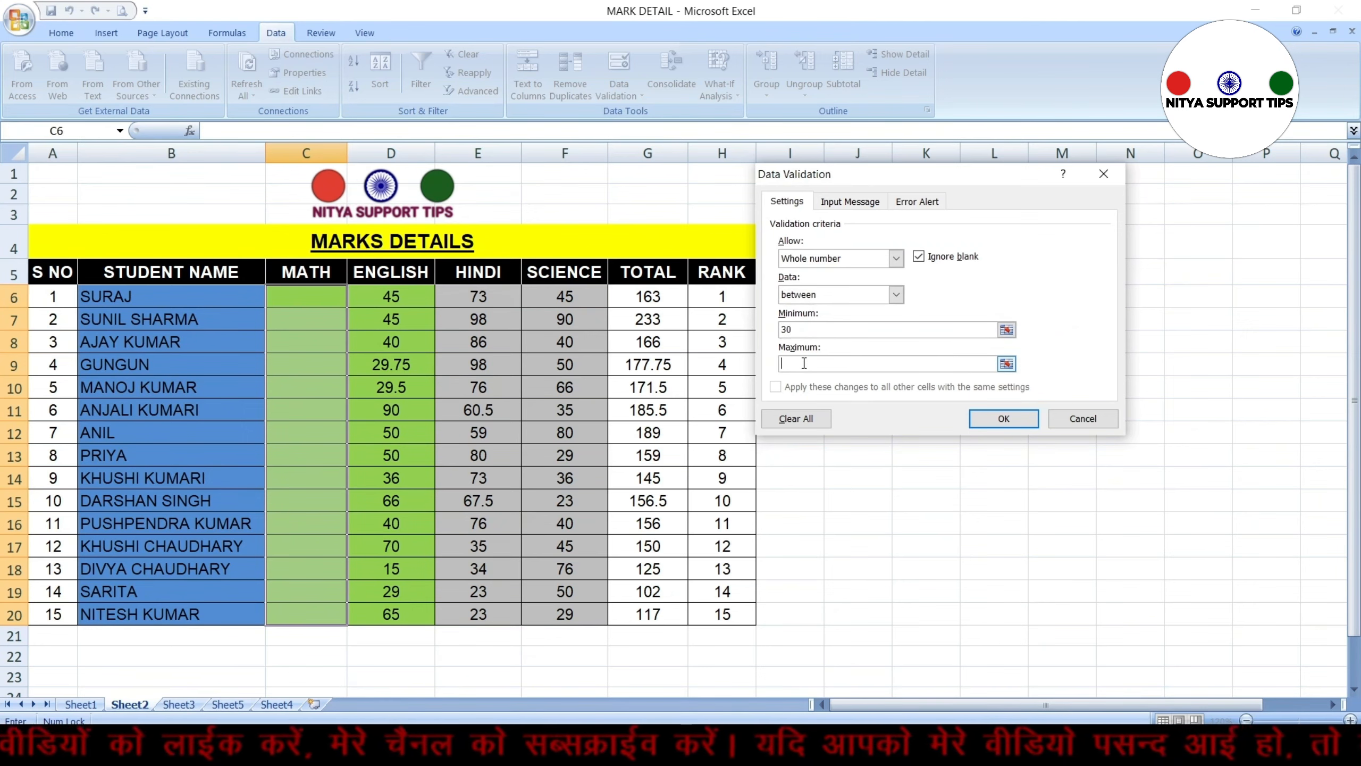
type("90")
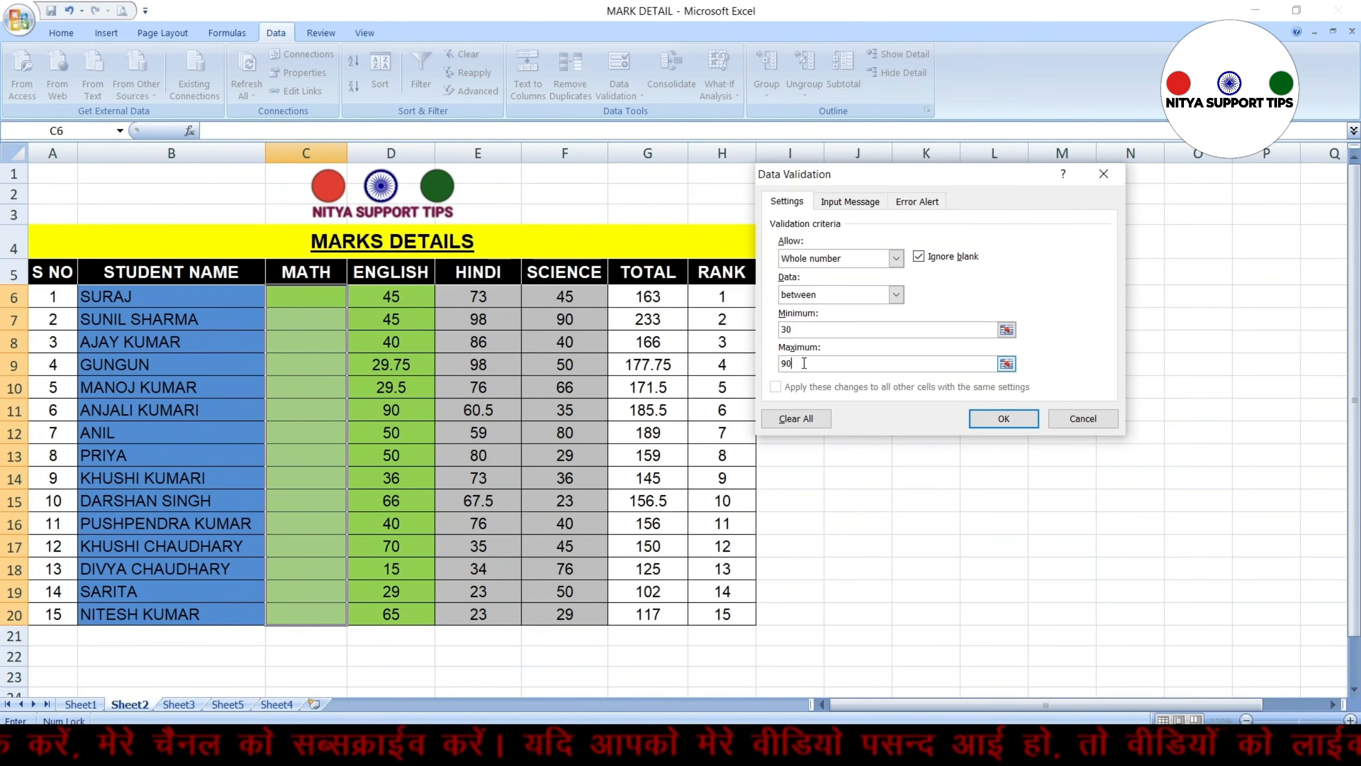
left_click(1011, 424)
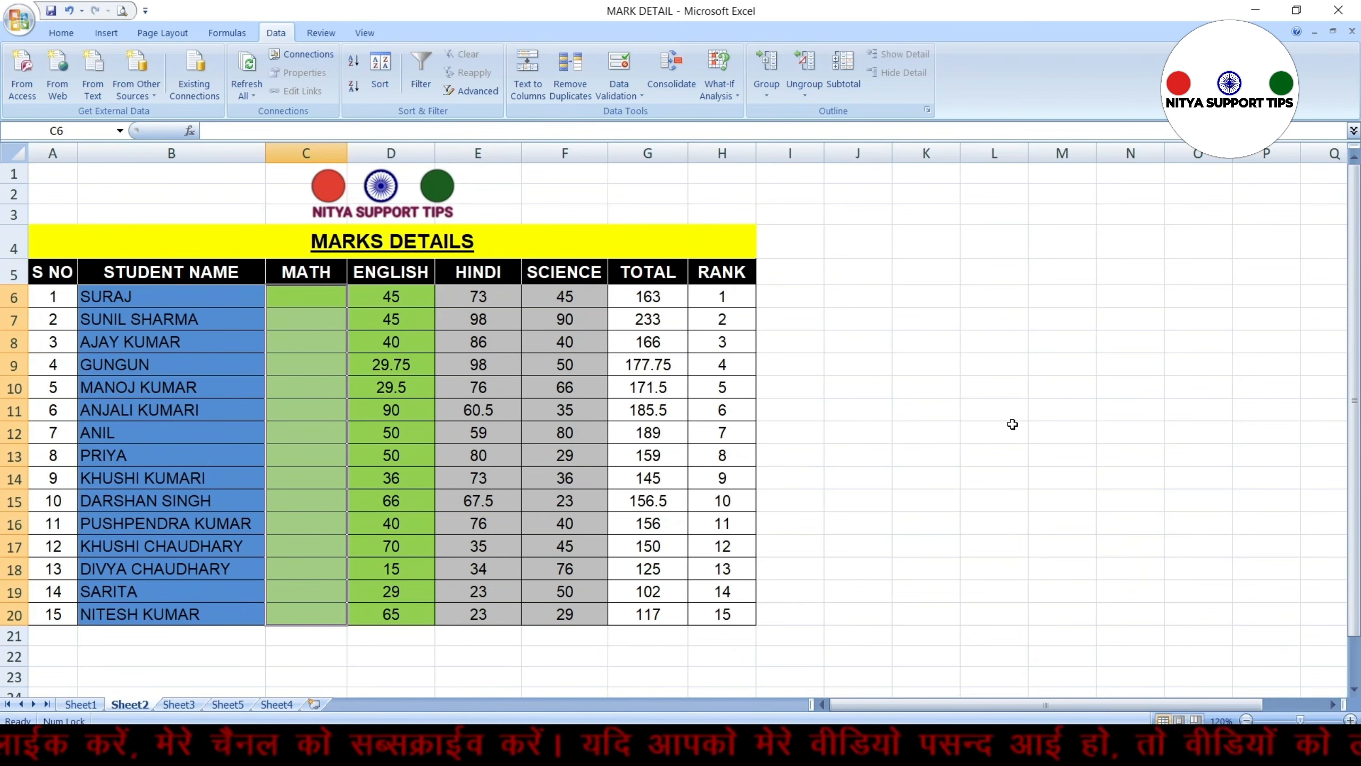
Try entering 29 in the first MATH cell, then cancel the entry
key("Up")
key("Down")
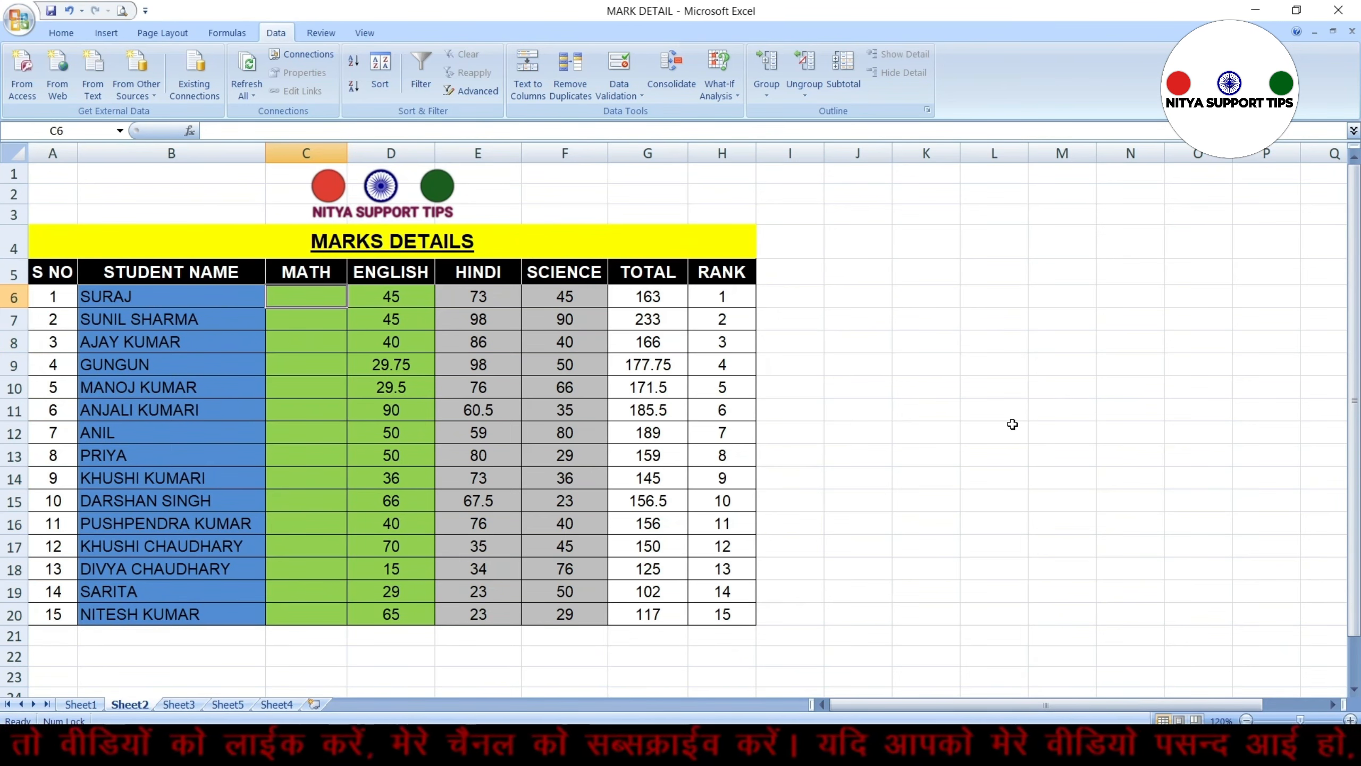
type("29")
key("Return")
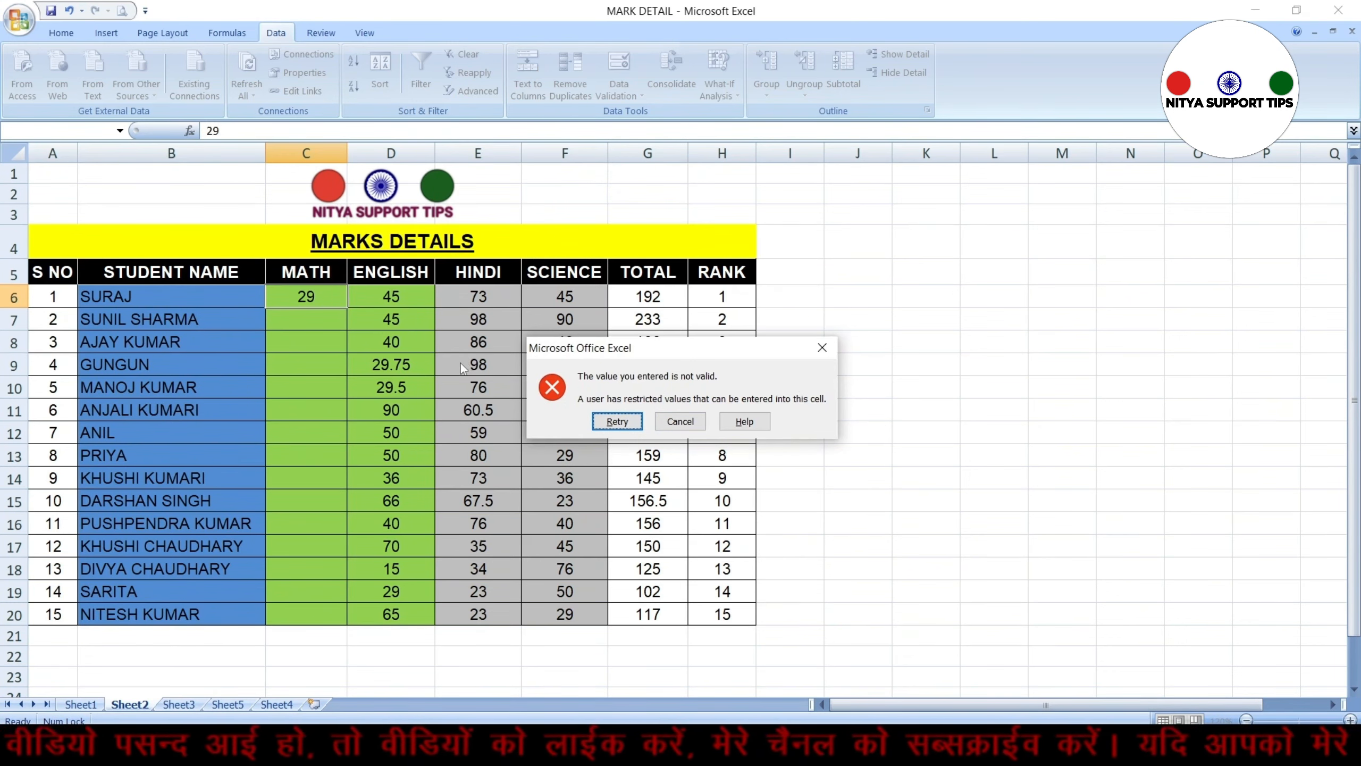
left_click(680, 423)
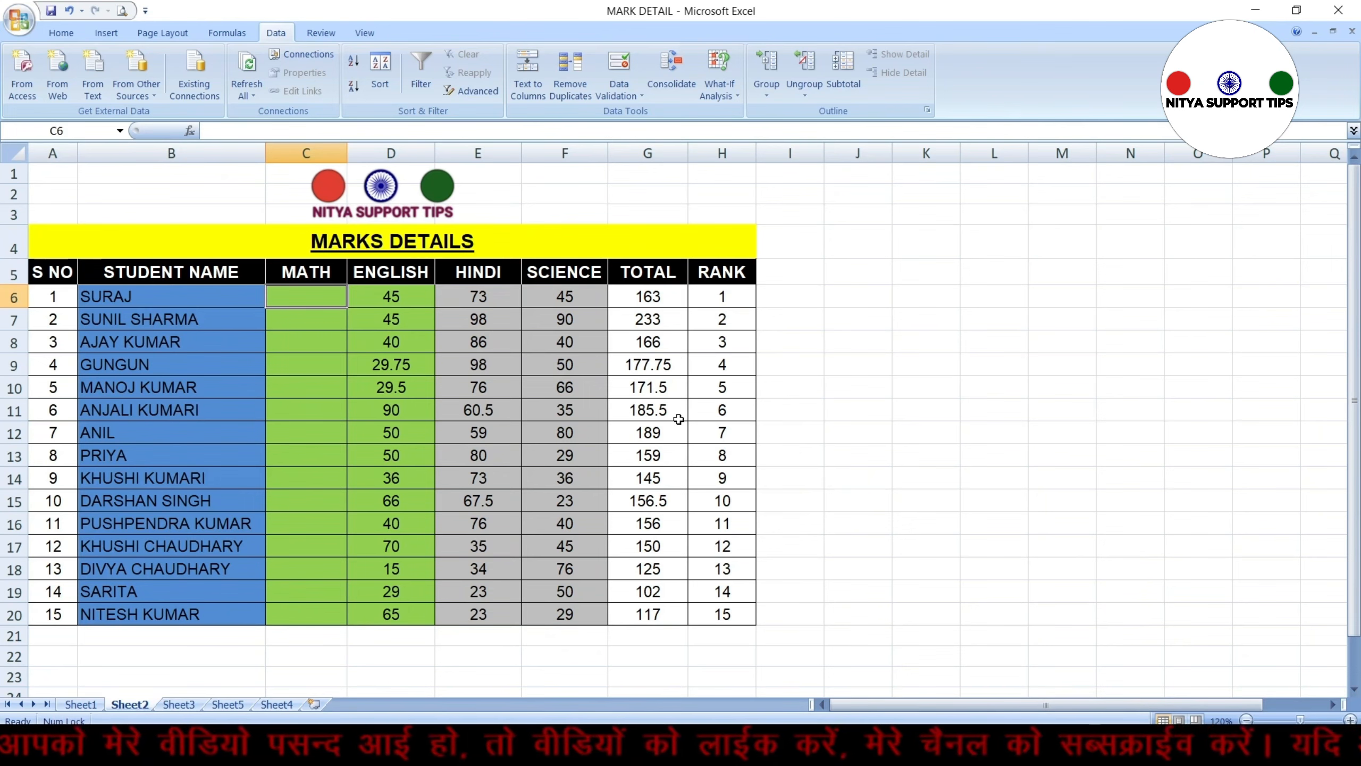
Try entering 91 in the first MATH cell, then cancel the entry
type("91")
key("Return")
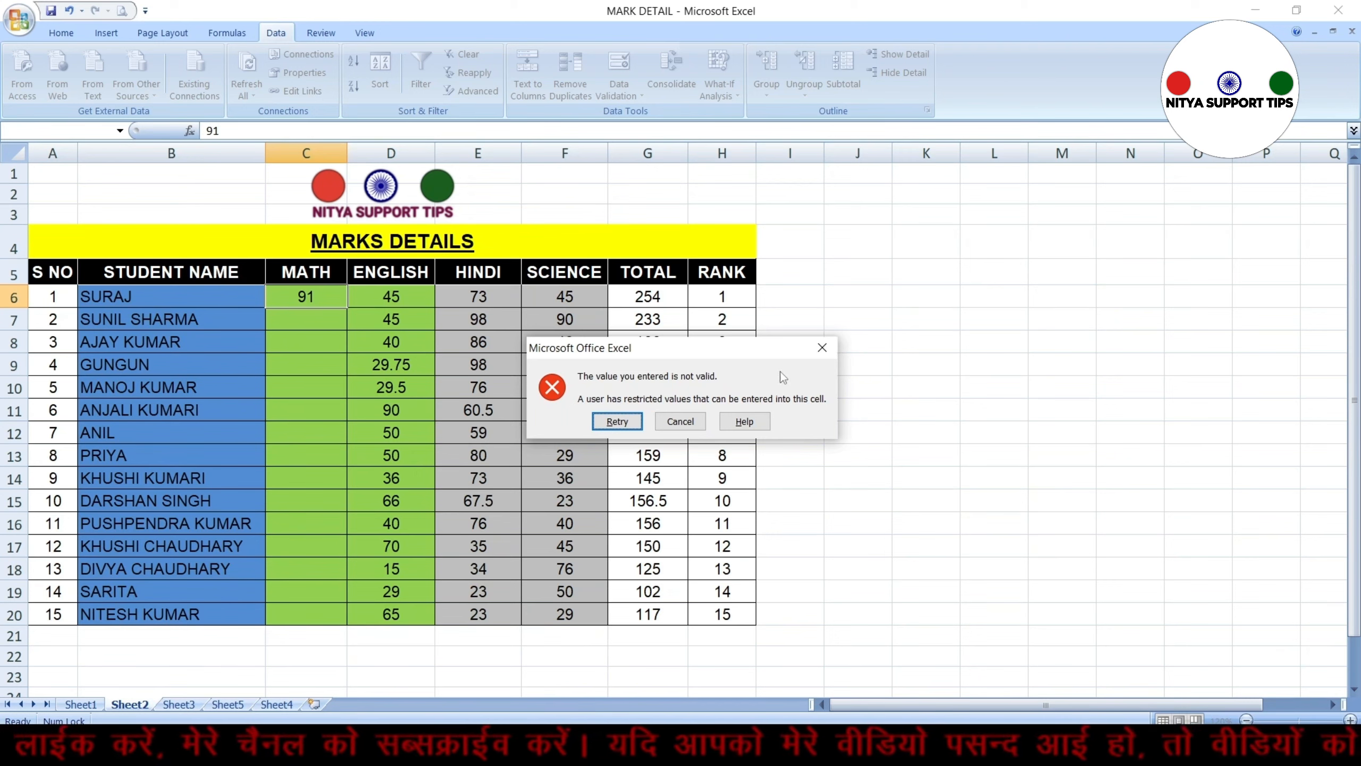
left_click(696, 431)
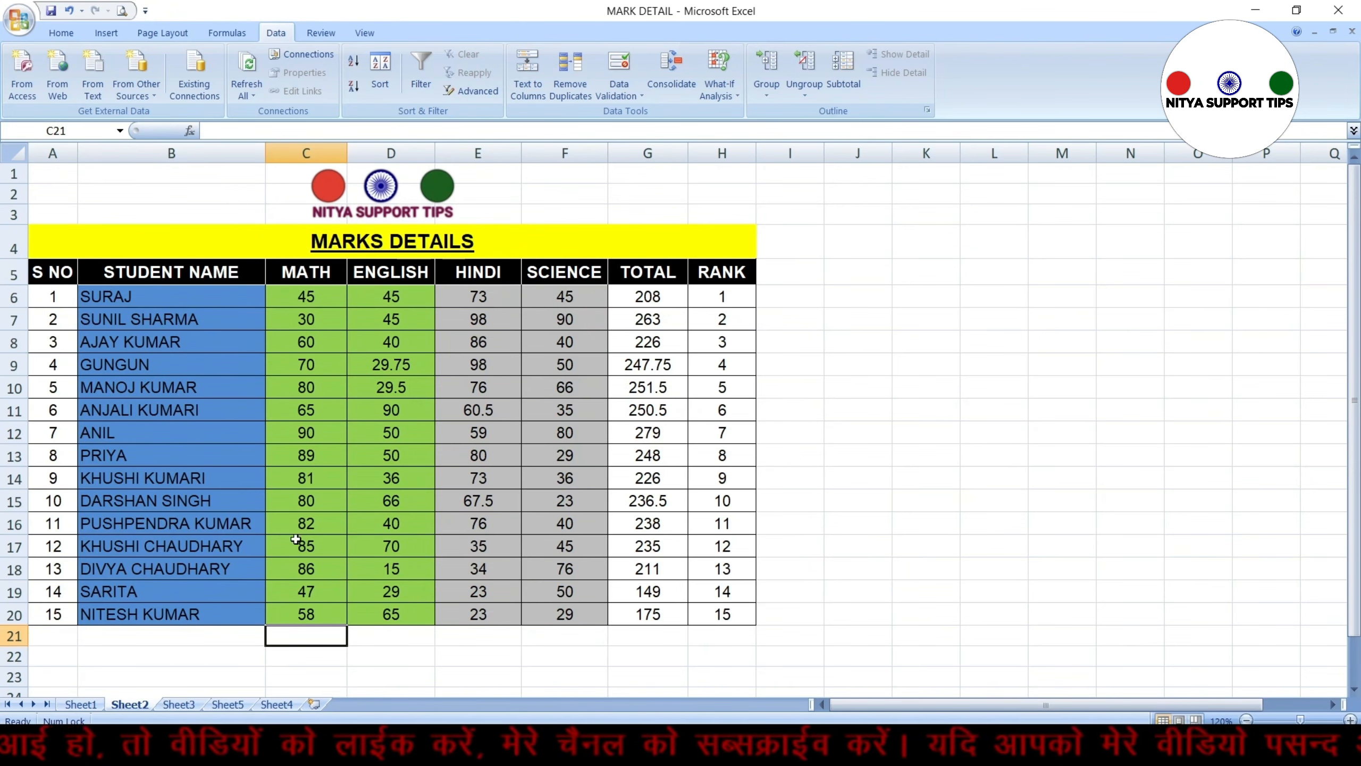
Undo the marks filled into the MATH column, leaving it empty
left_click(313, 300)
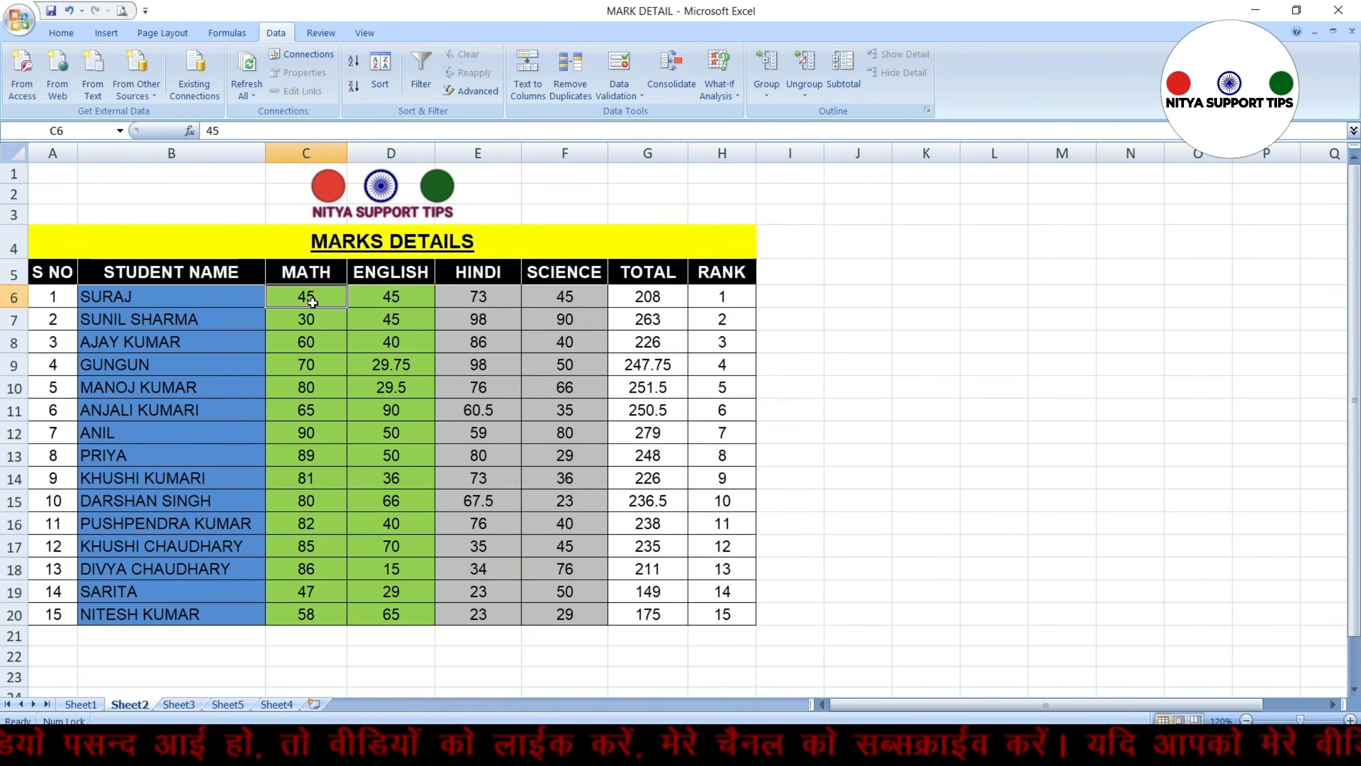
key("ctrl+z")
key("ctrl+z")
key("ctrl+z")
key("ctrl+z")
key("ctrl+z")
key("ctrl+z")
key("ctrl+z")
key("ctrl+z")
key("ctrl+z")
key("ctrl+z")
key("ctrl+z")
key("ctrl+z")
key("ctrl+z")
key("ctrl+z")
key("ctrl+z")
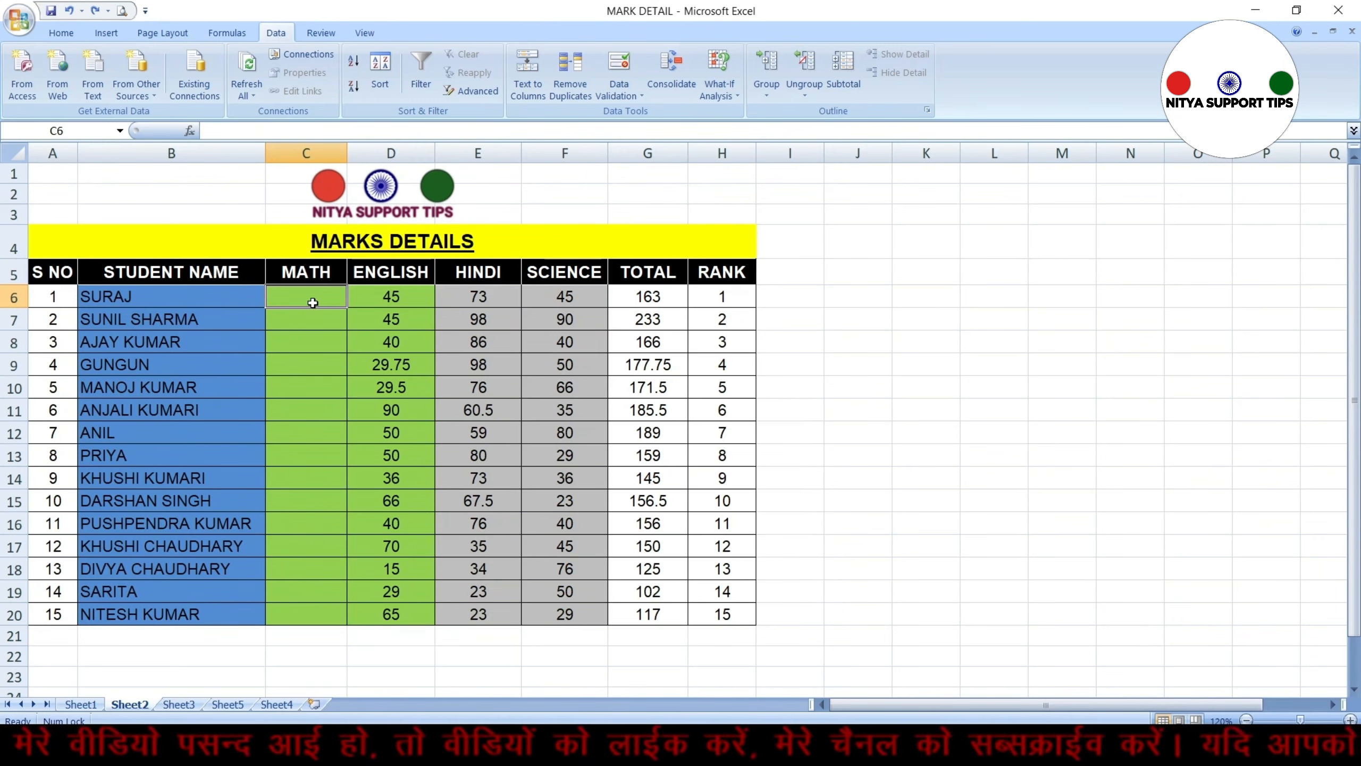
Reopen data validation for the MATH cells and set the input message title to Marks
key("shift+Down")
key("shift+Down")
key("shift+Down")
key("shift+Down")
key("shift+Down")
key("shift+Down")
key("shift+Down")
key("shift+Down")
key("shift+Down")
key("shift+Down")
key("shift+Down")
key("shift+Down")
key("shift+Down")
key("shift+Down")
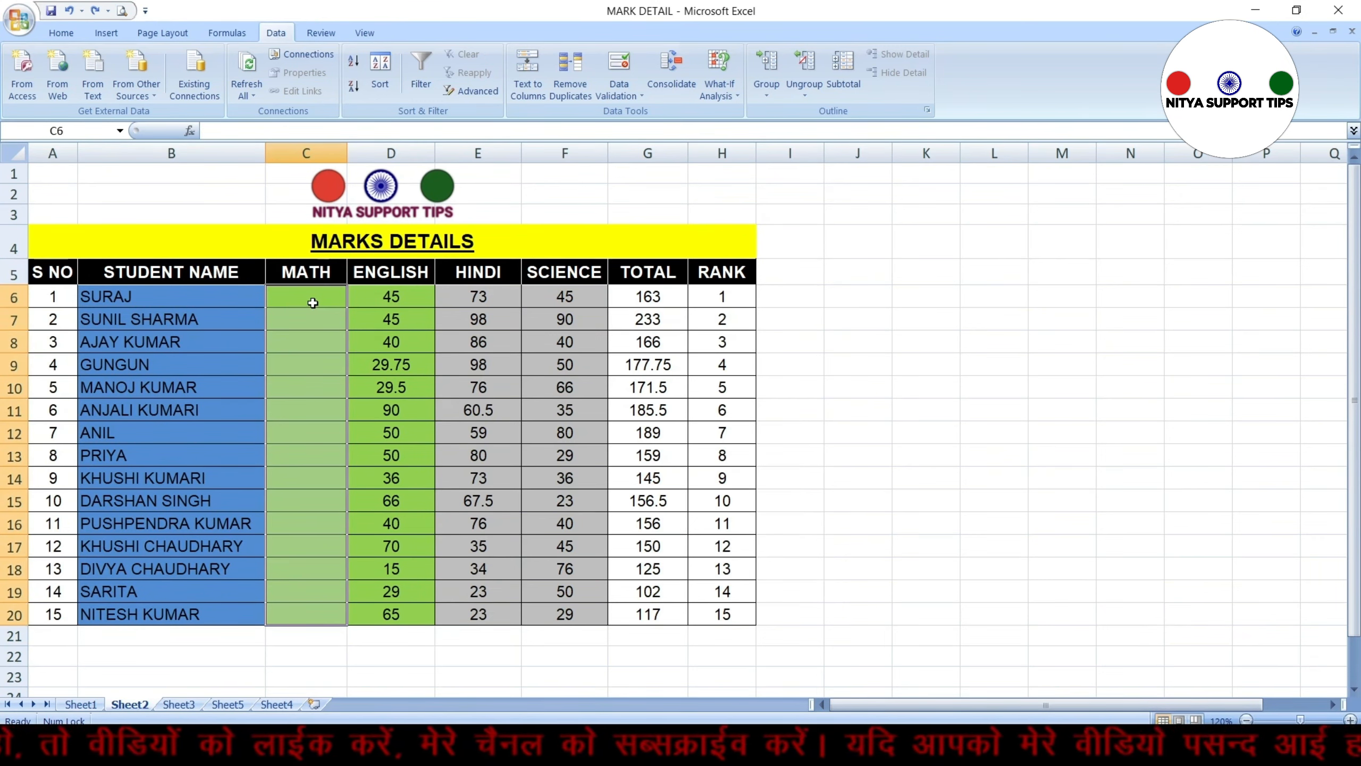
left_click(640, 87)
left_click(657, 115)
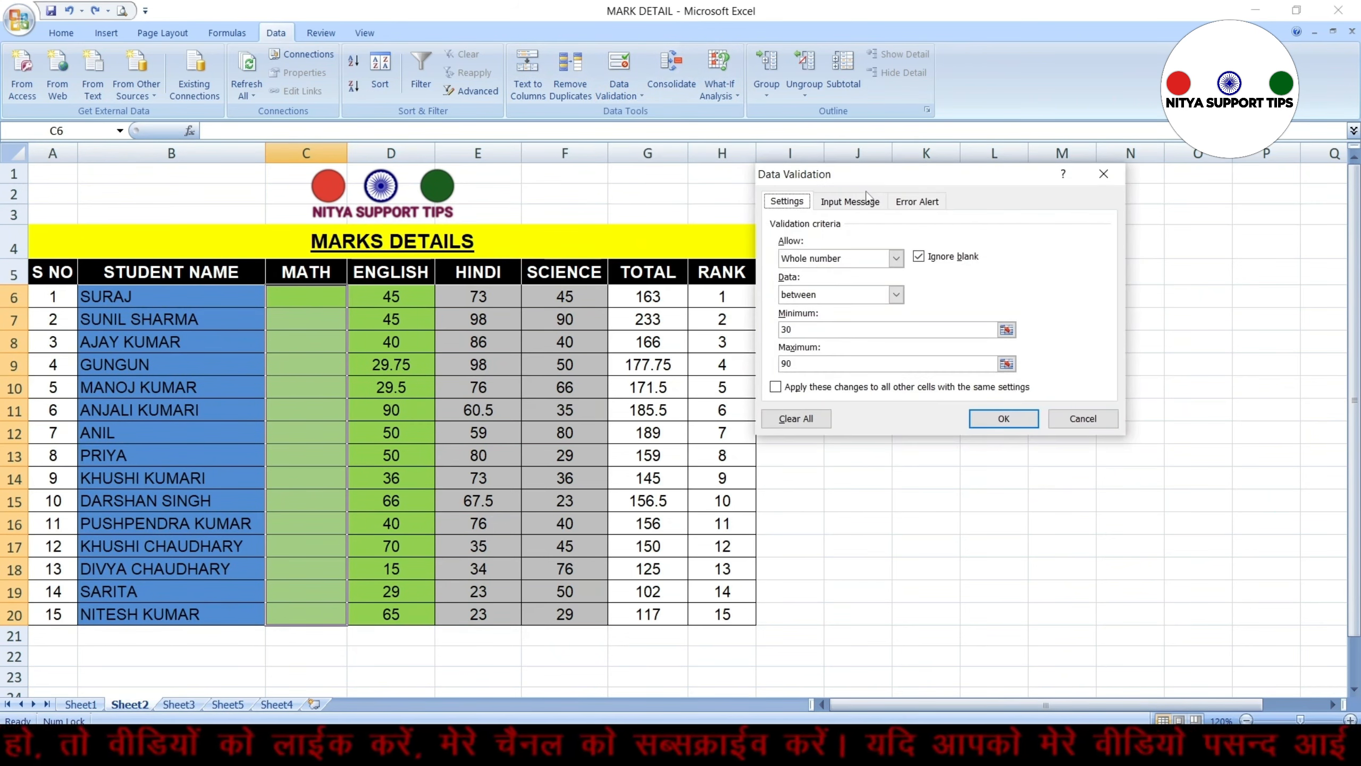
left_click(858, 207)
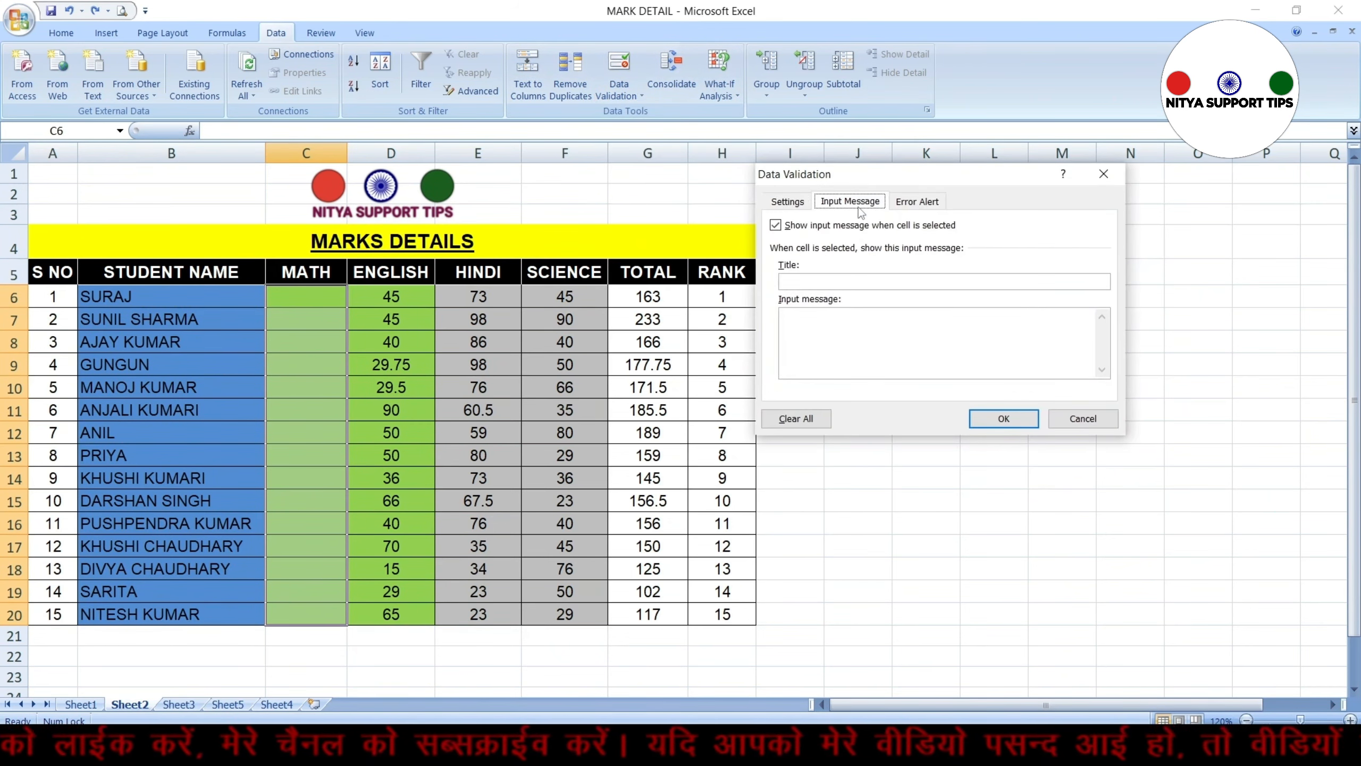
left_click(834, 280)
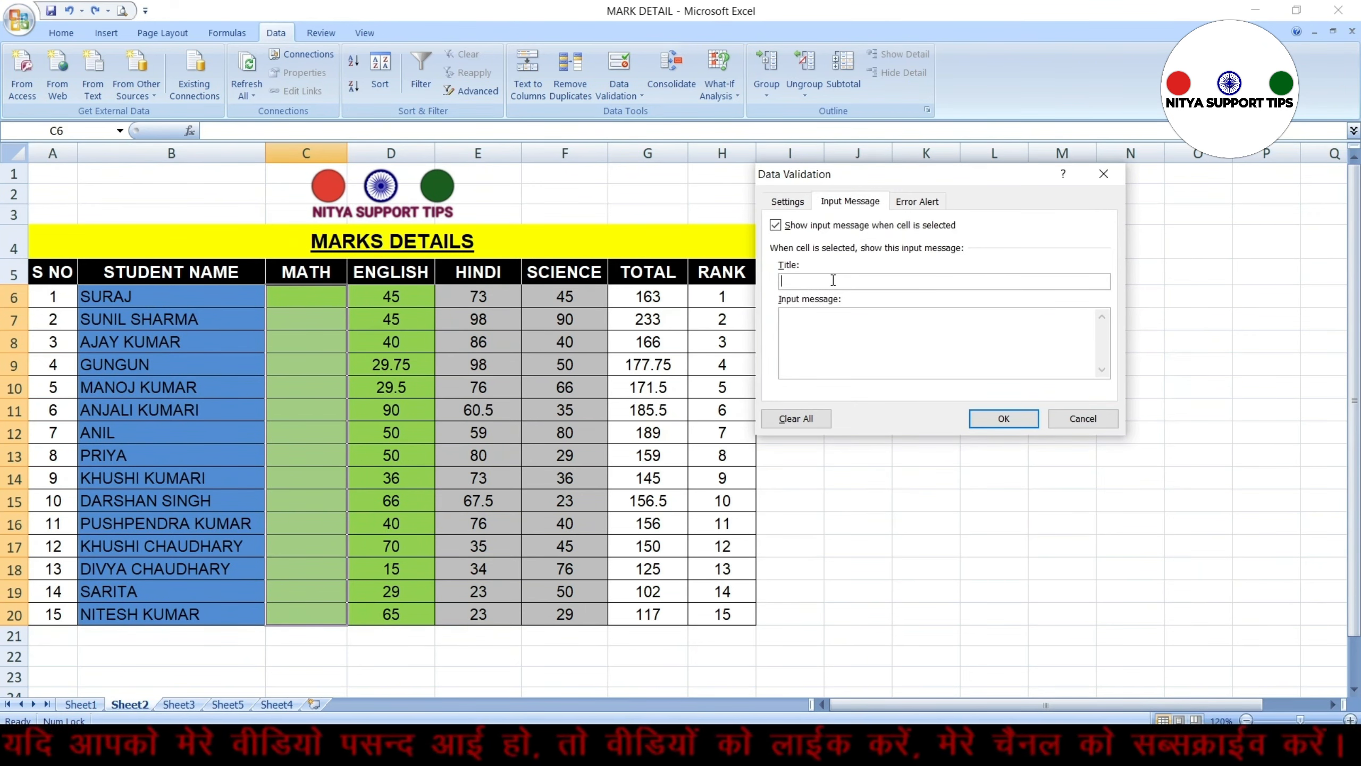
type("Marks")
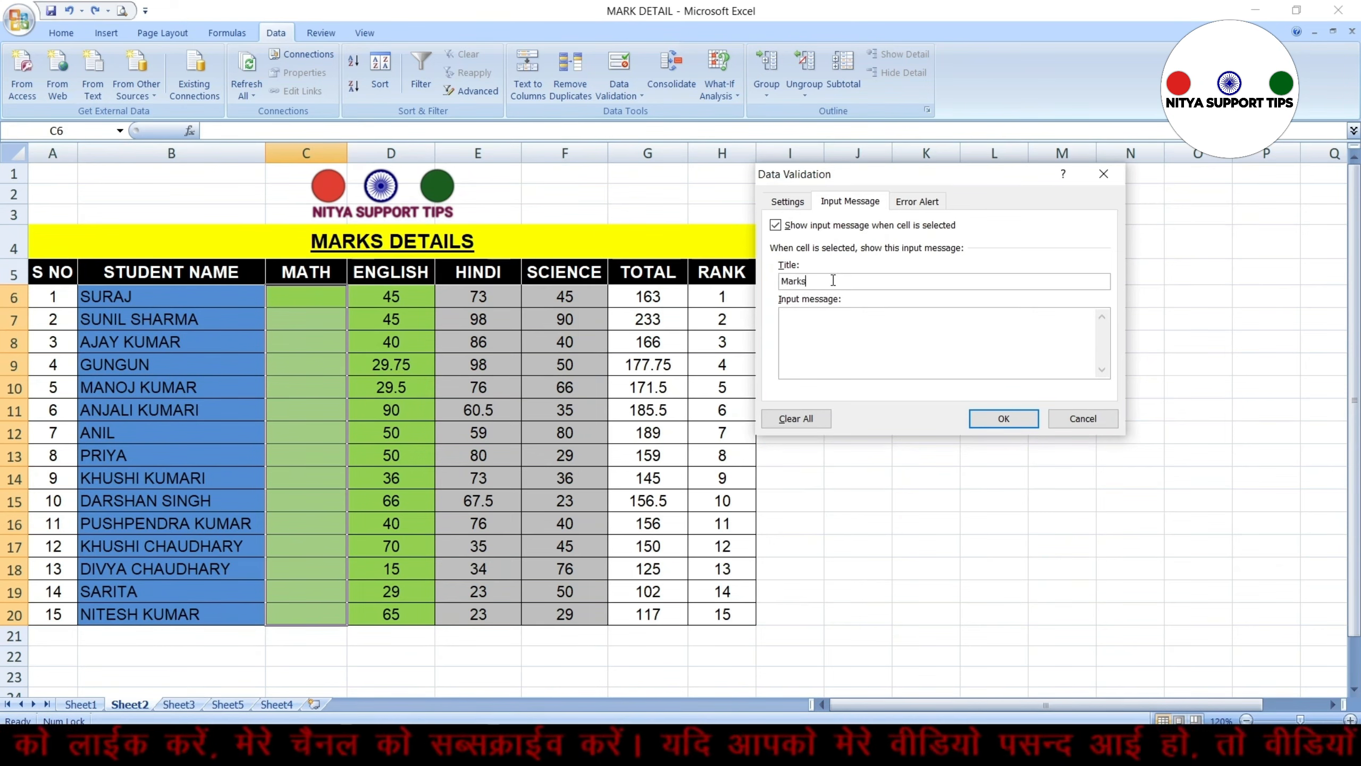
Set the input message to "Please Enter Min Mark 30 & Max Mark 90" and apply it
left_click(811, 323)
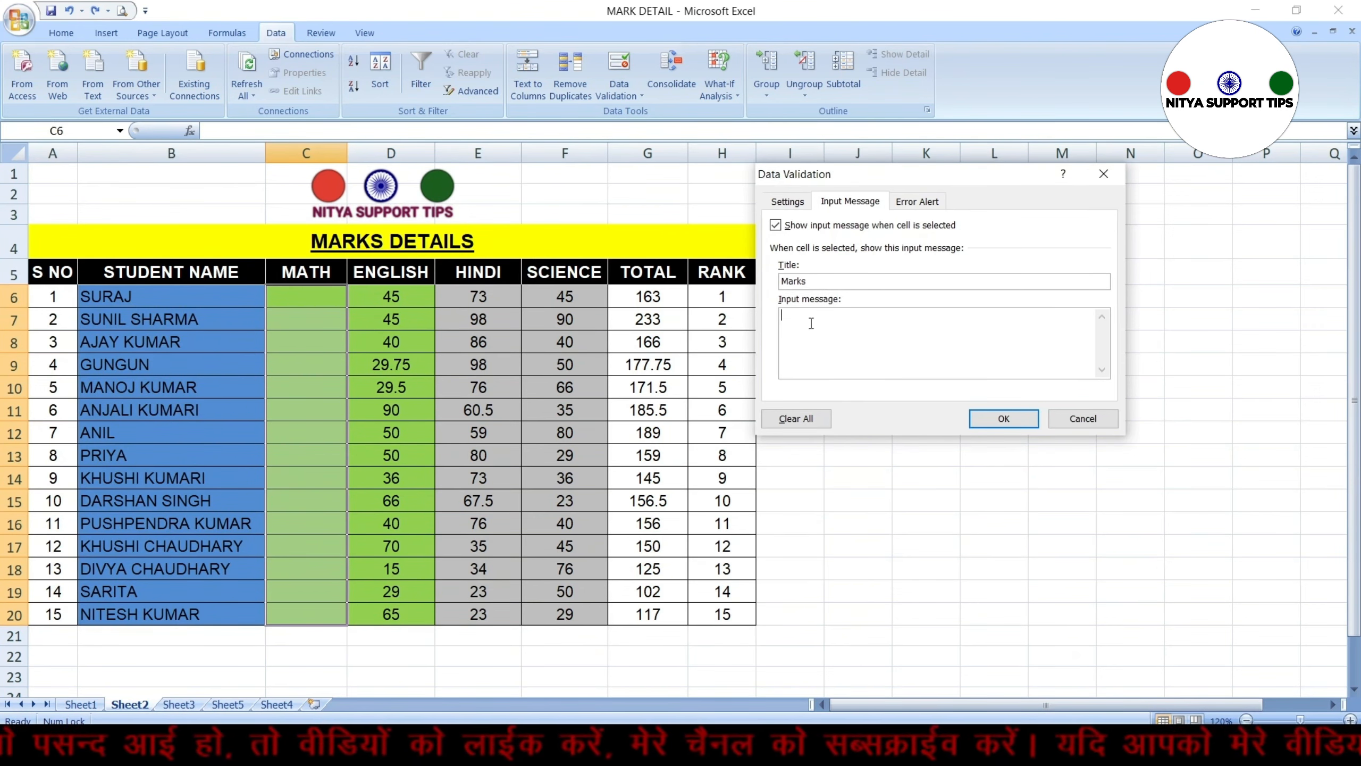
type("Please Enter th")
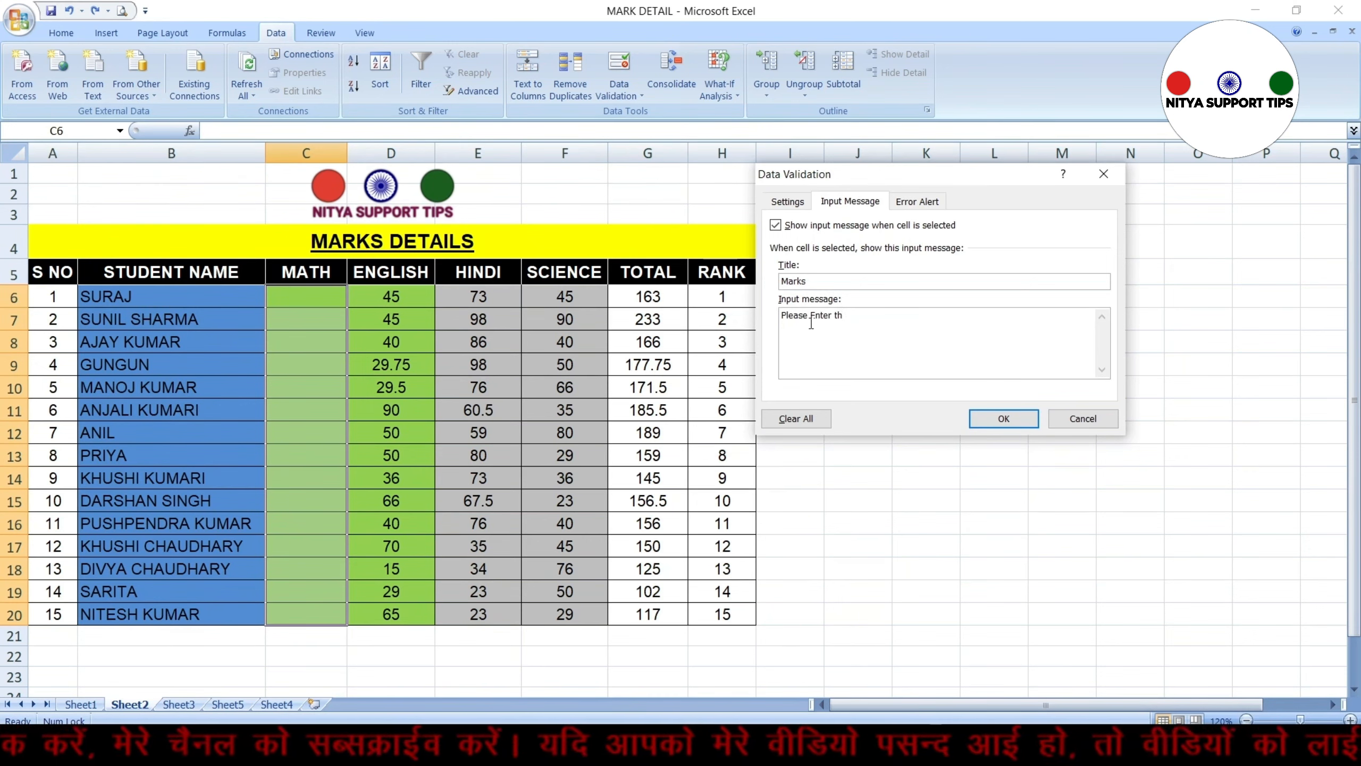
type("e")
key("BackSpace")
key("BackSpace")
key("BackSpace")
type("Min Mark")
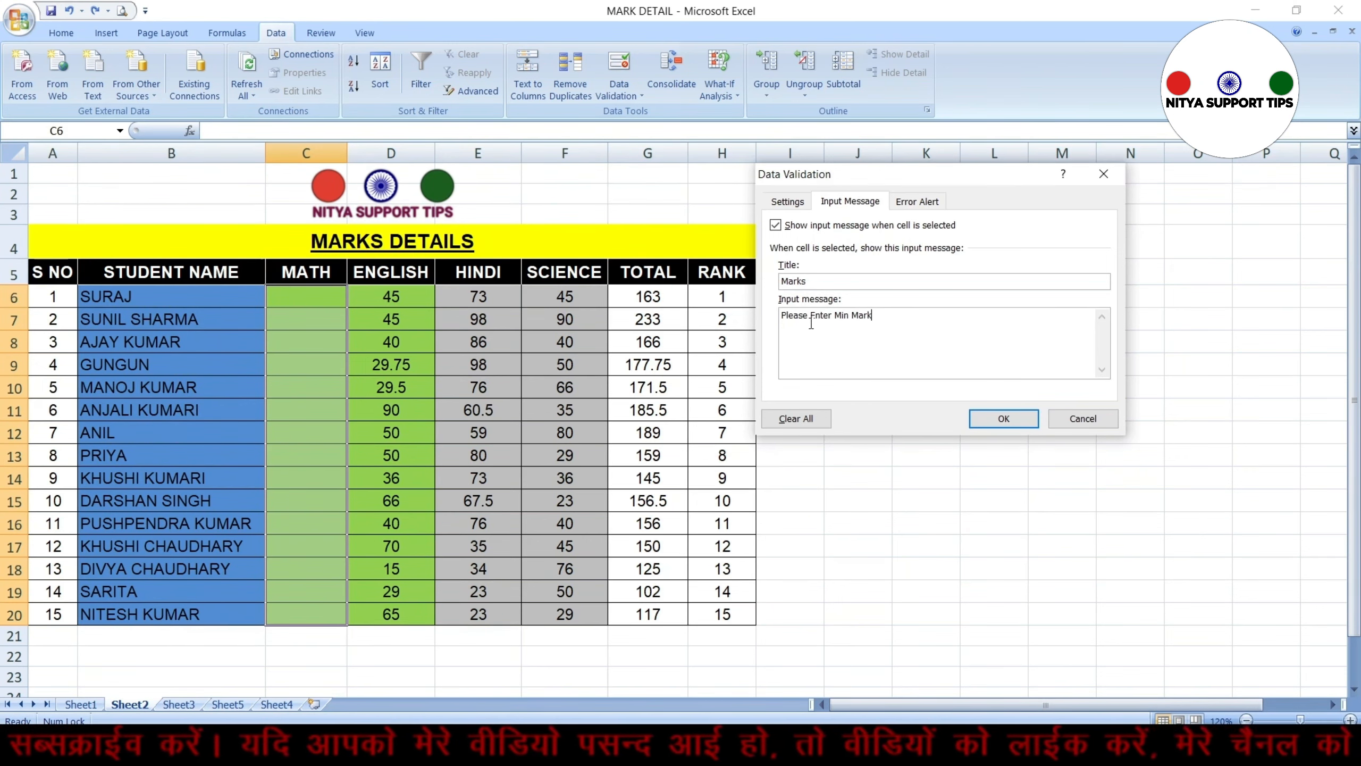
type(" 30 & Ma")
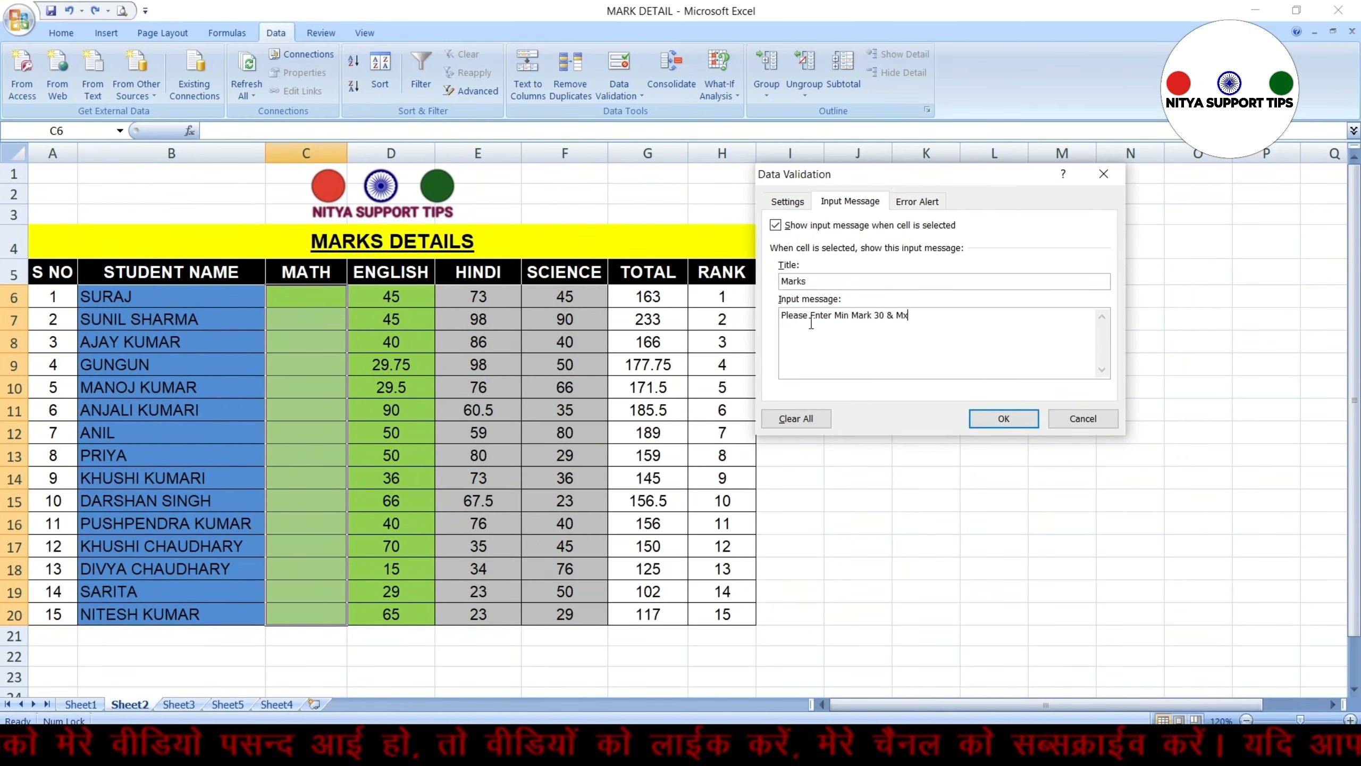
type("x Mark 90")
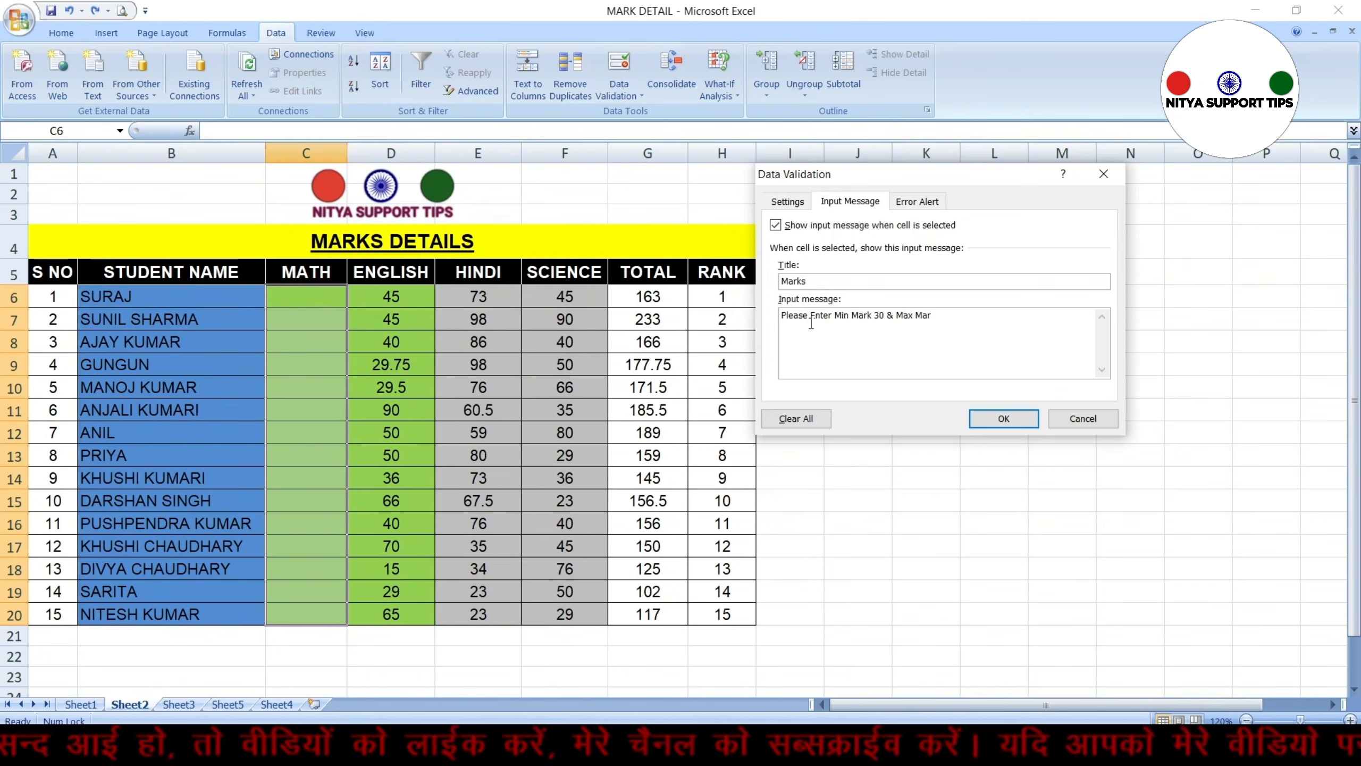
left_click(1003, 418)
Step through the MATH cells to check the input message shown for each
left_click(318, 302)
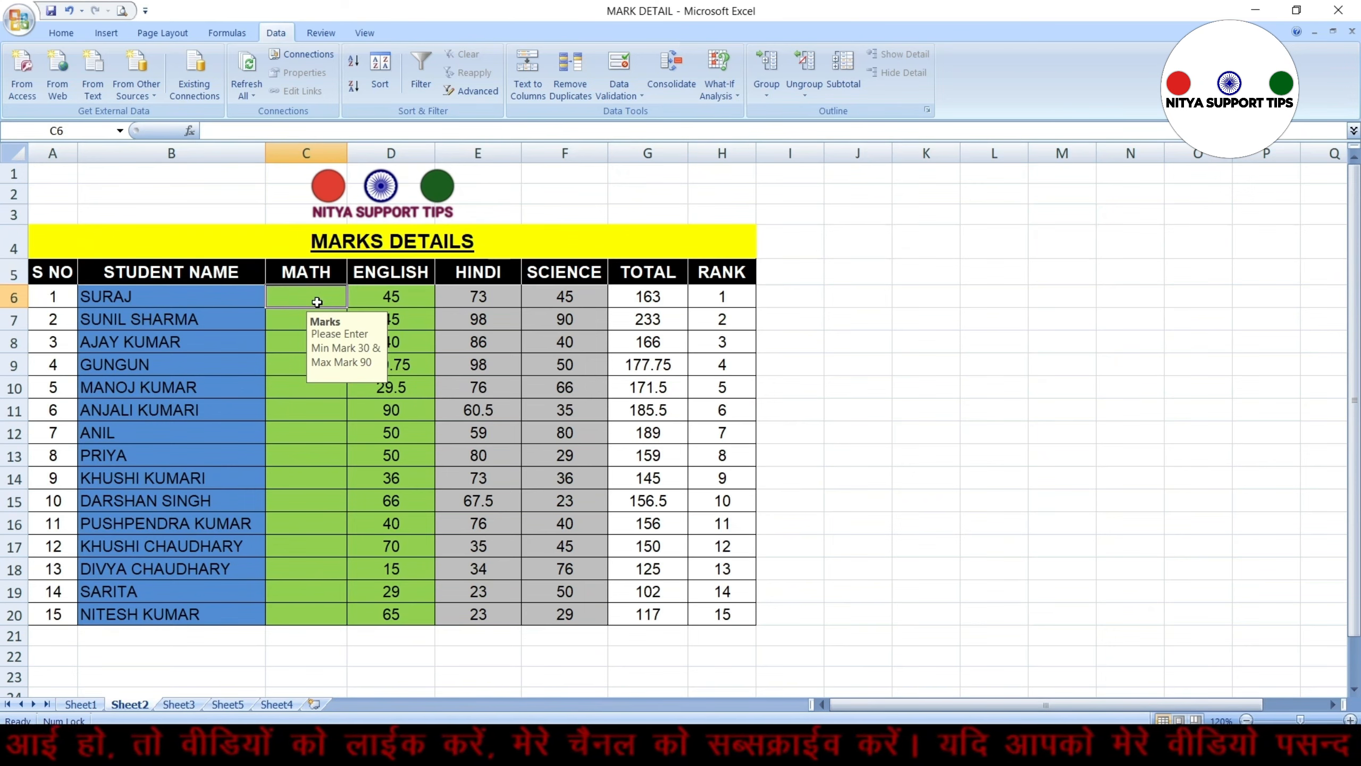
key("Down")
key("Down")
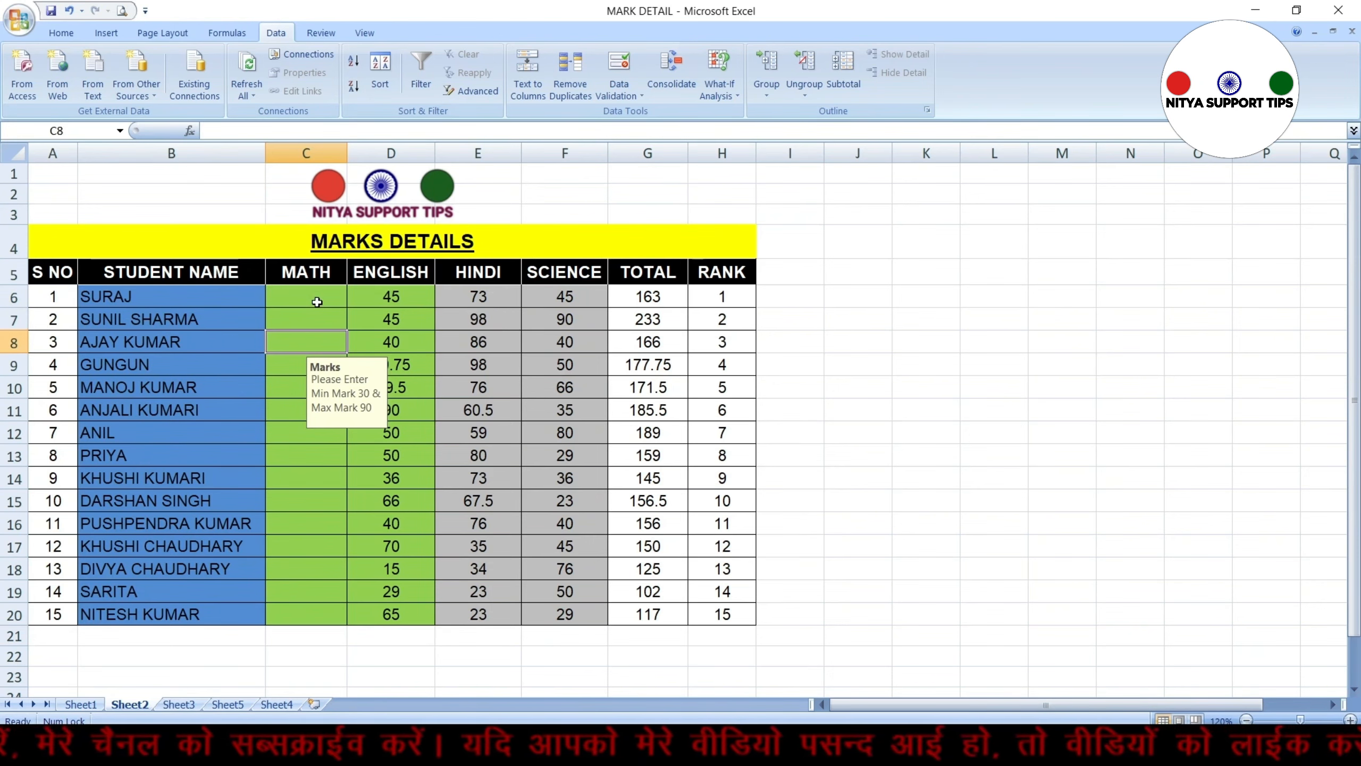
key("Down")
key("Down")
key("Down")
key("Down")
key("Down")
key("Down")
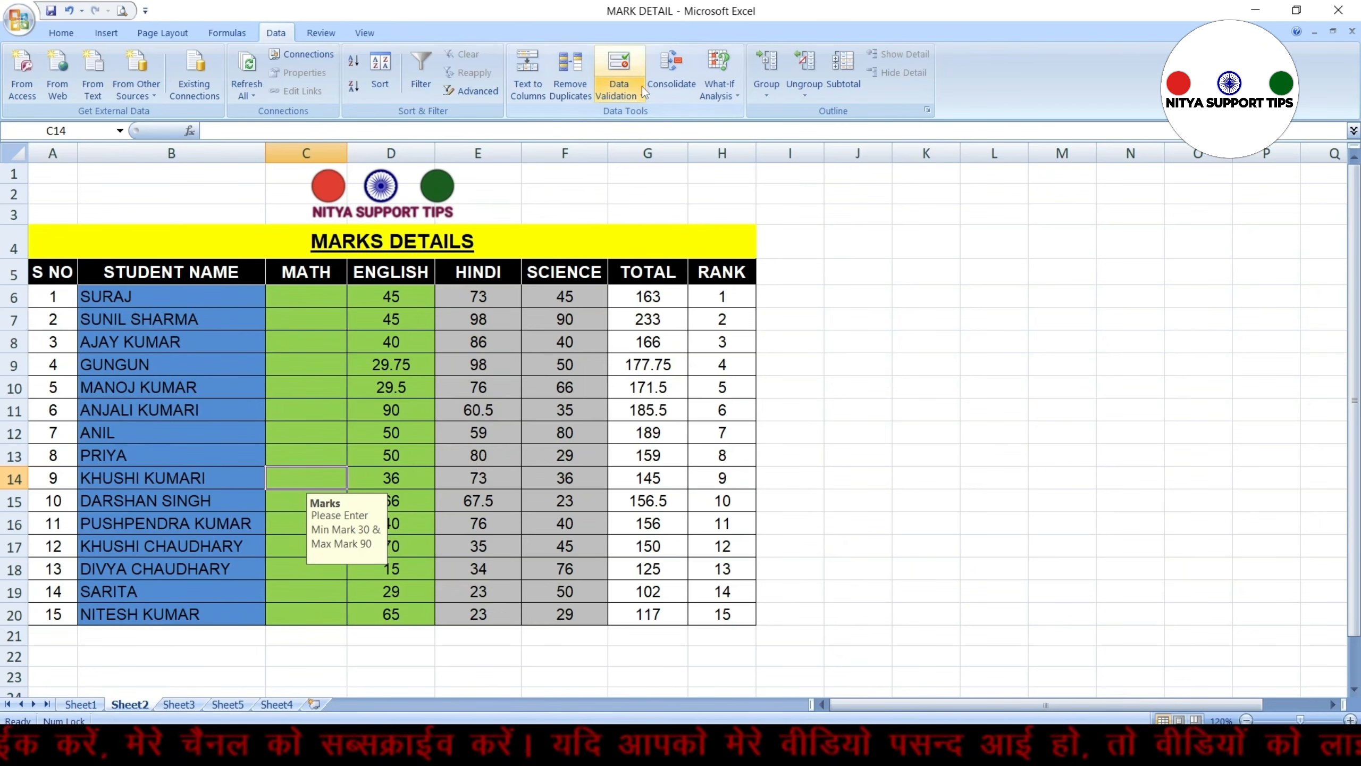
Reopen data validation for the MATH cells and set the error alert style to Warning
left_click(641, 95)
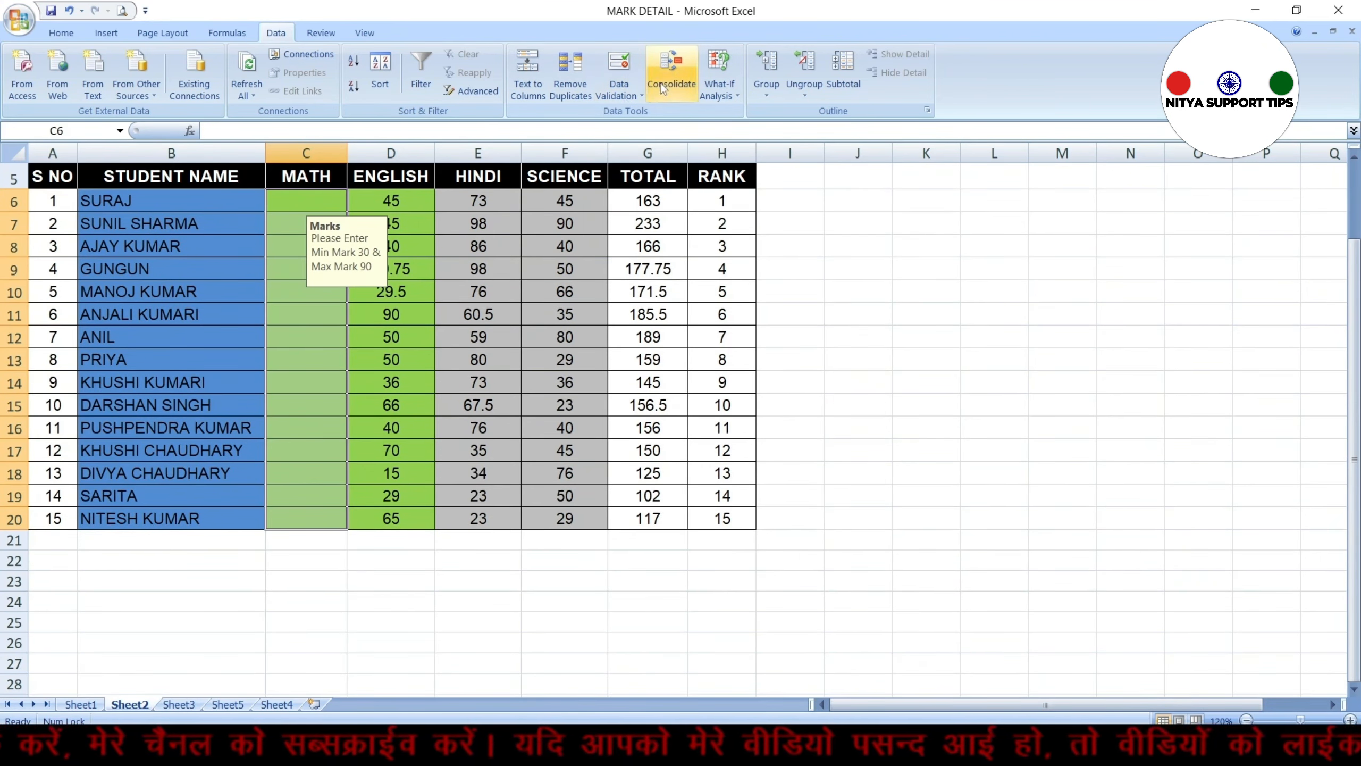
left_click(637, 92)
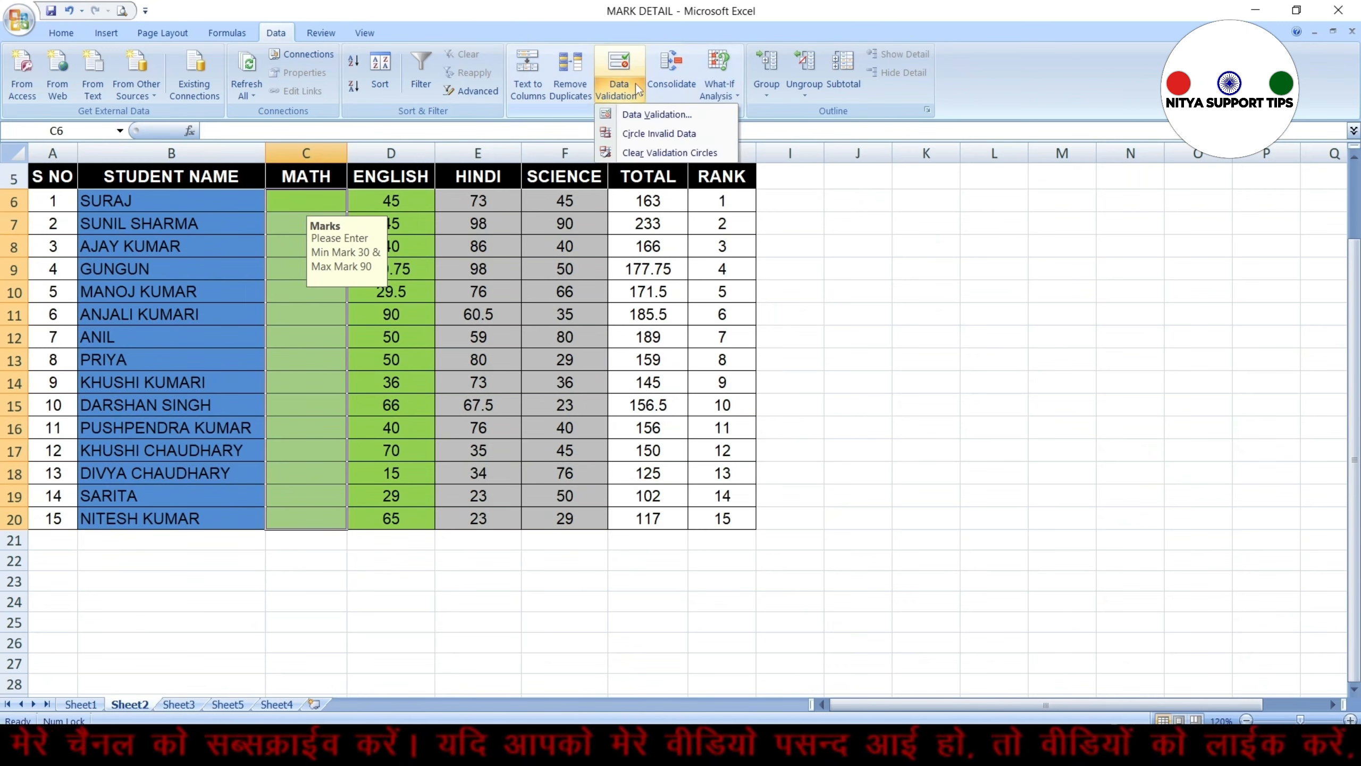
left_click(643, 115)
left_click(939, 205)
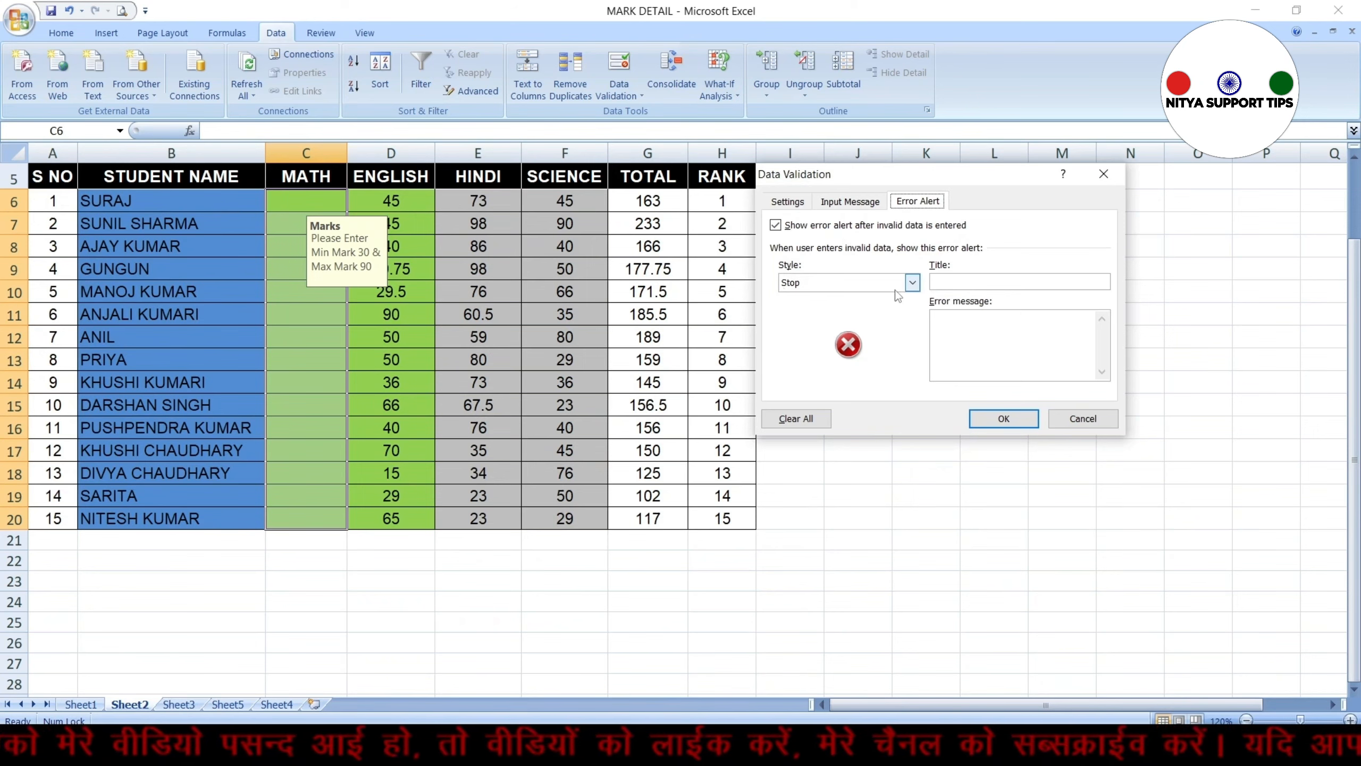
left_click(911, 282)
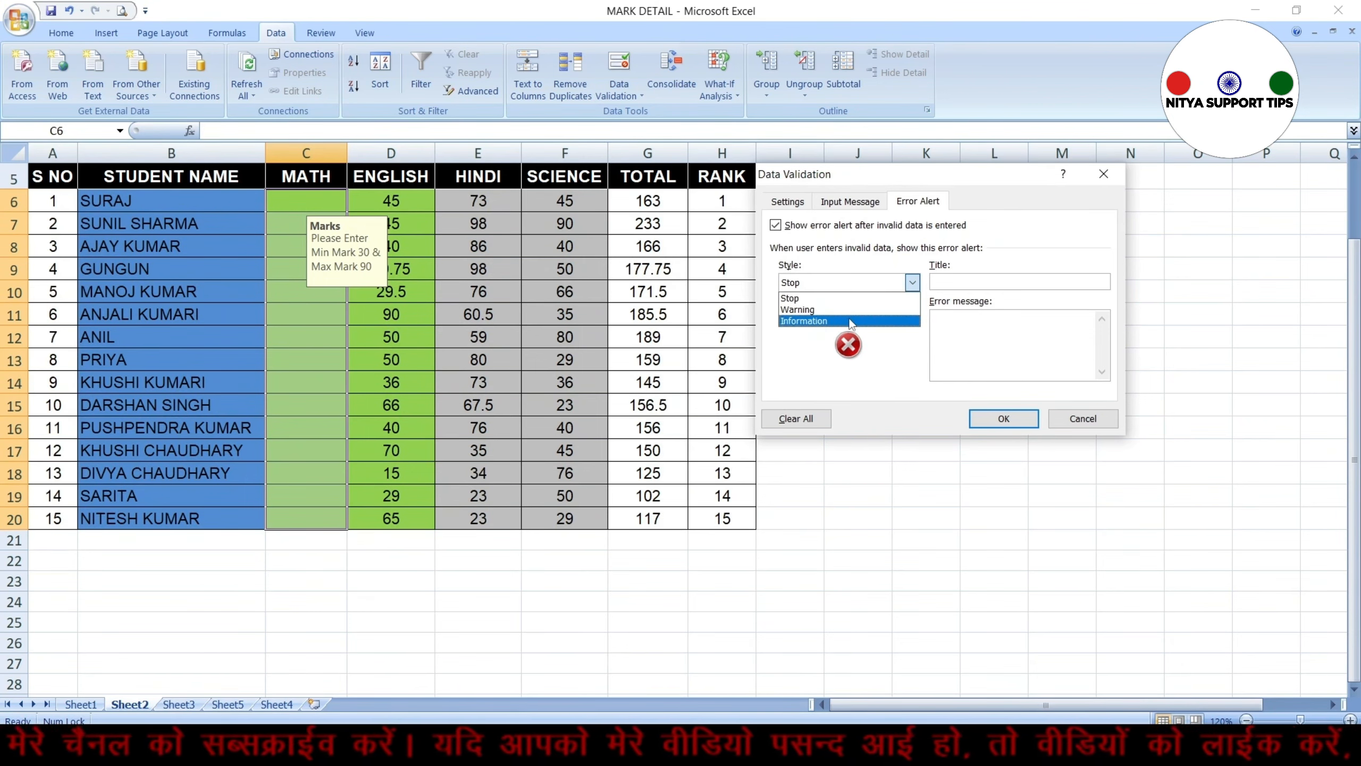
left_click(876, 310)
Set the error alert title to "Worng Mark" and message to "Marks Entered between 30 to 90", then apply
left_click(958, 281)
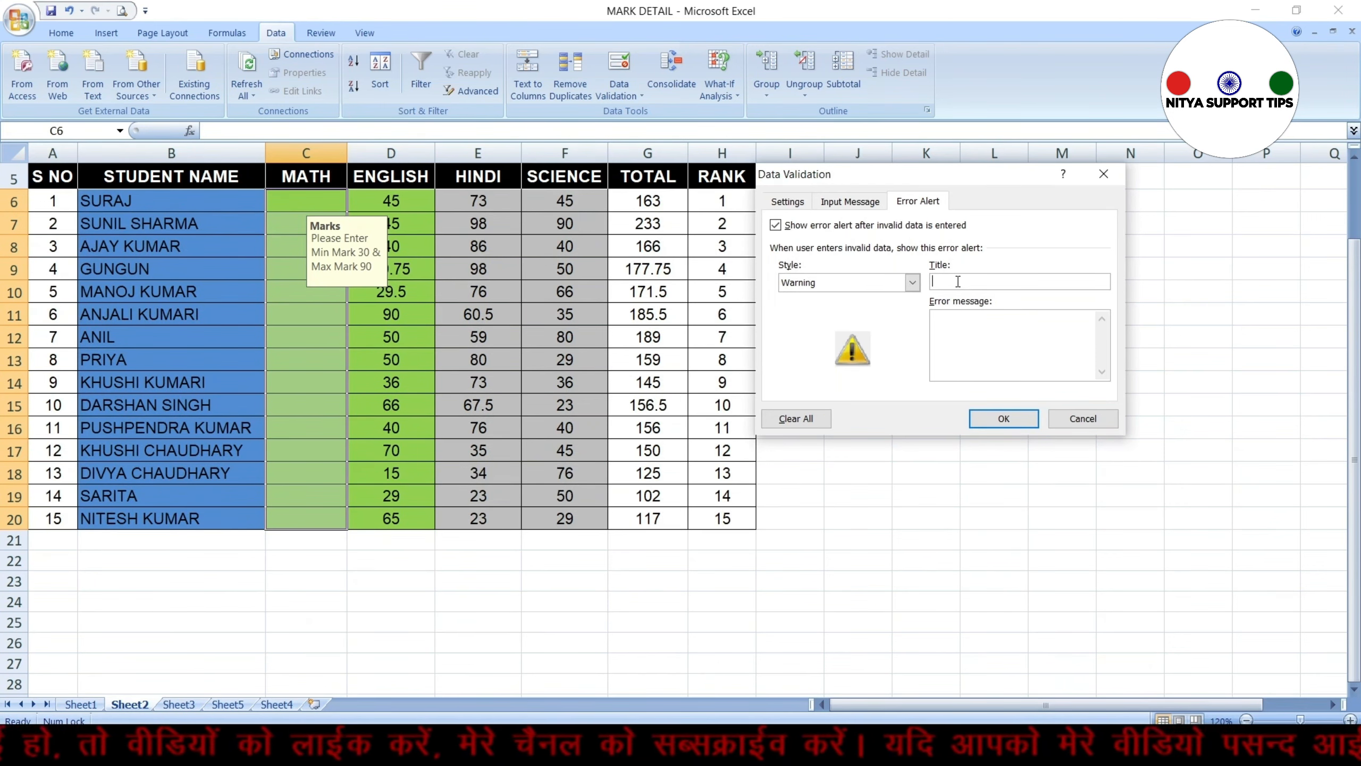
type("Worng Mark")
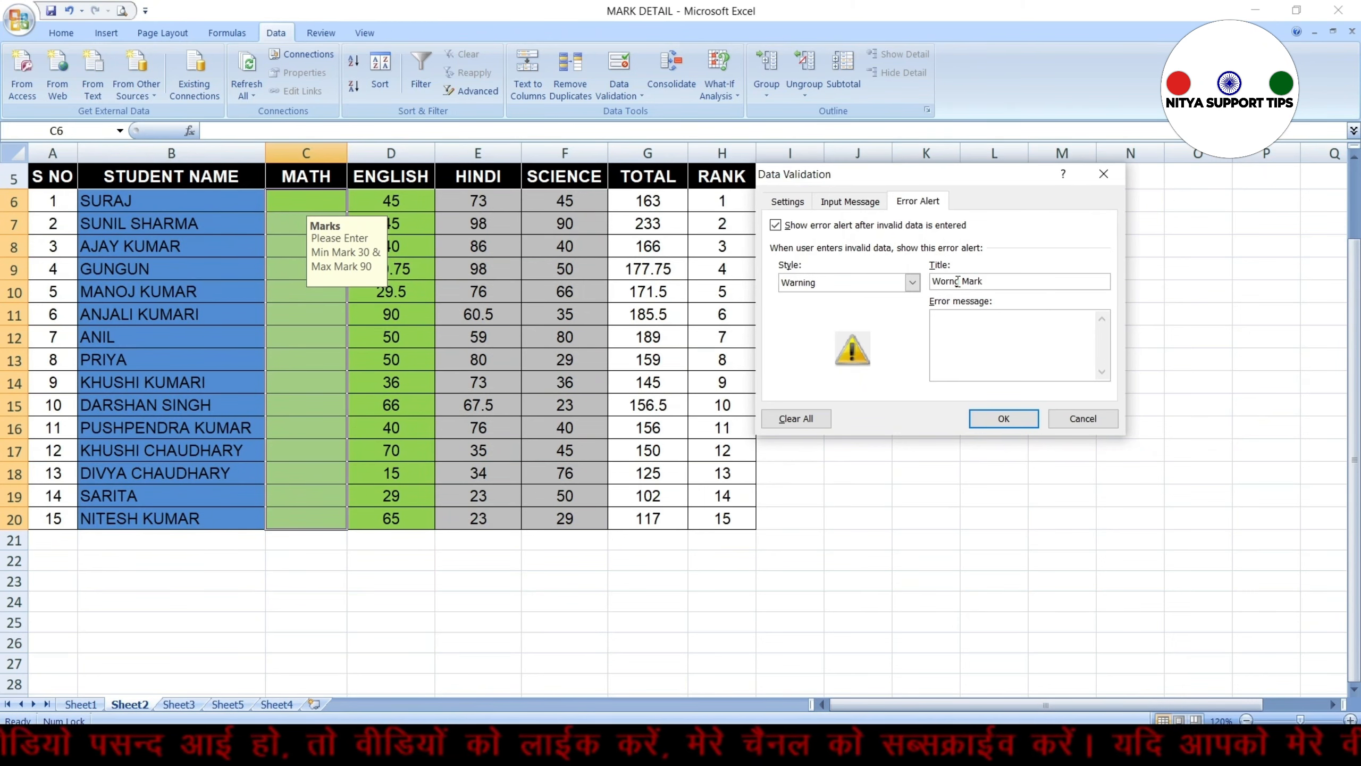
left_click(954, 324)
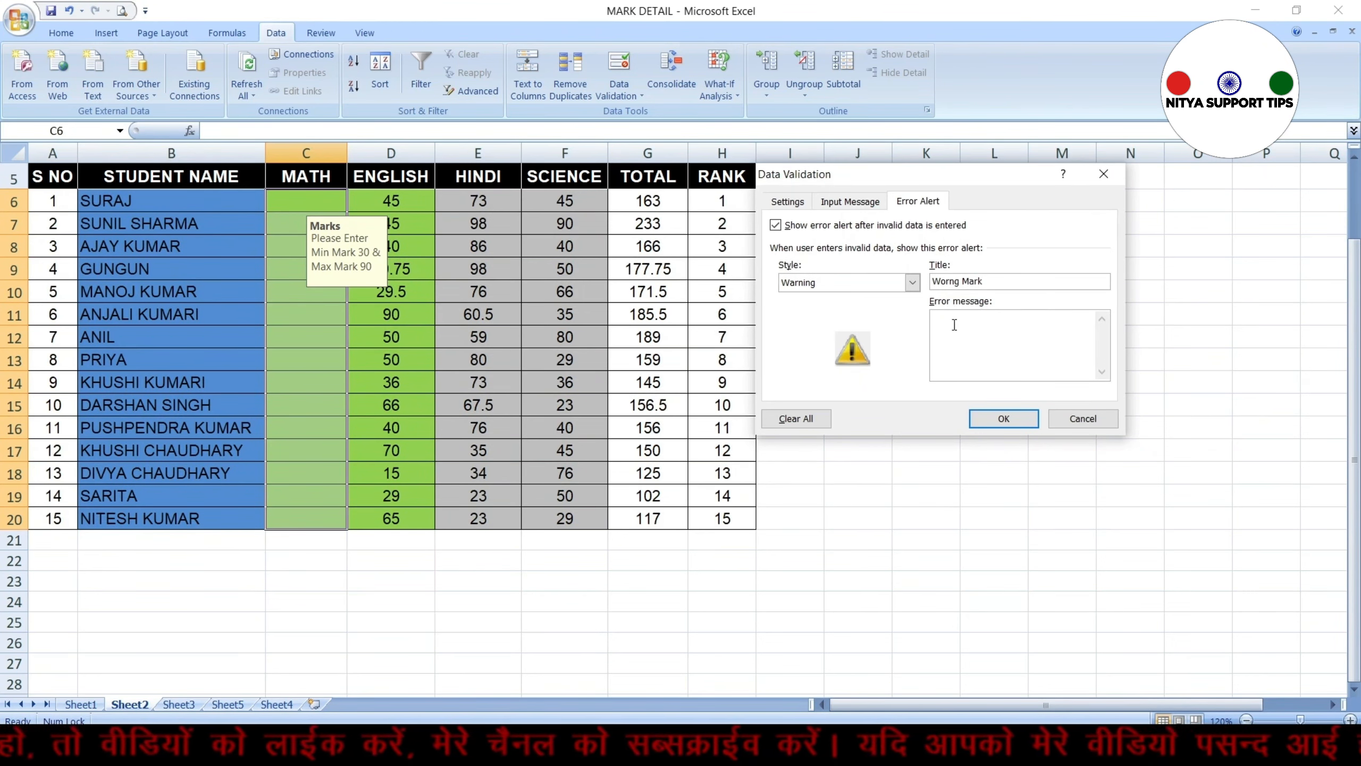
type("Marks Entered between")
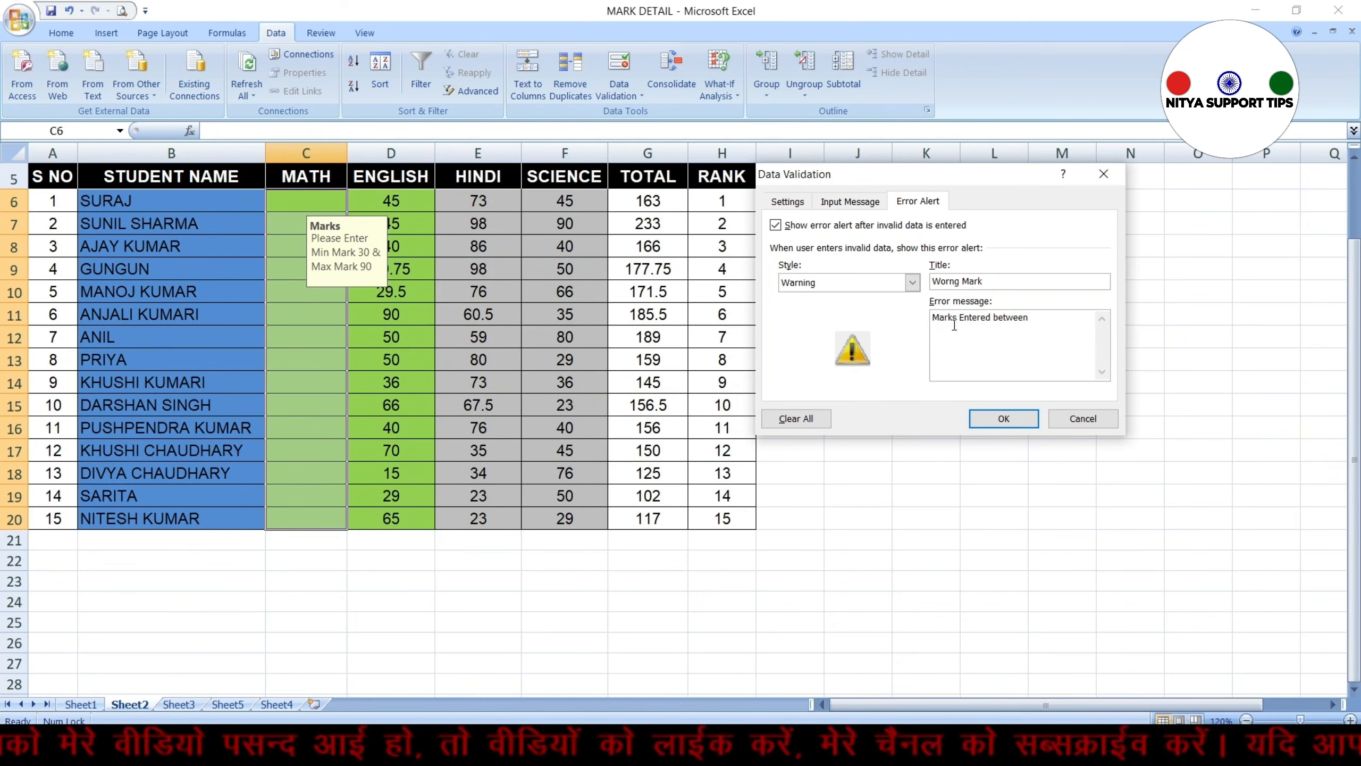
type(" 30 to 90")
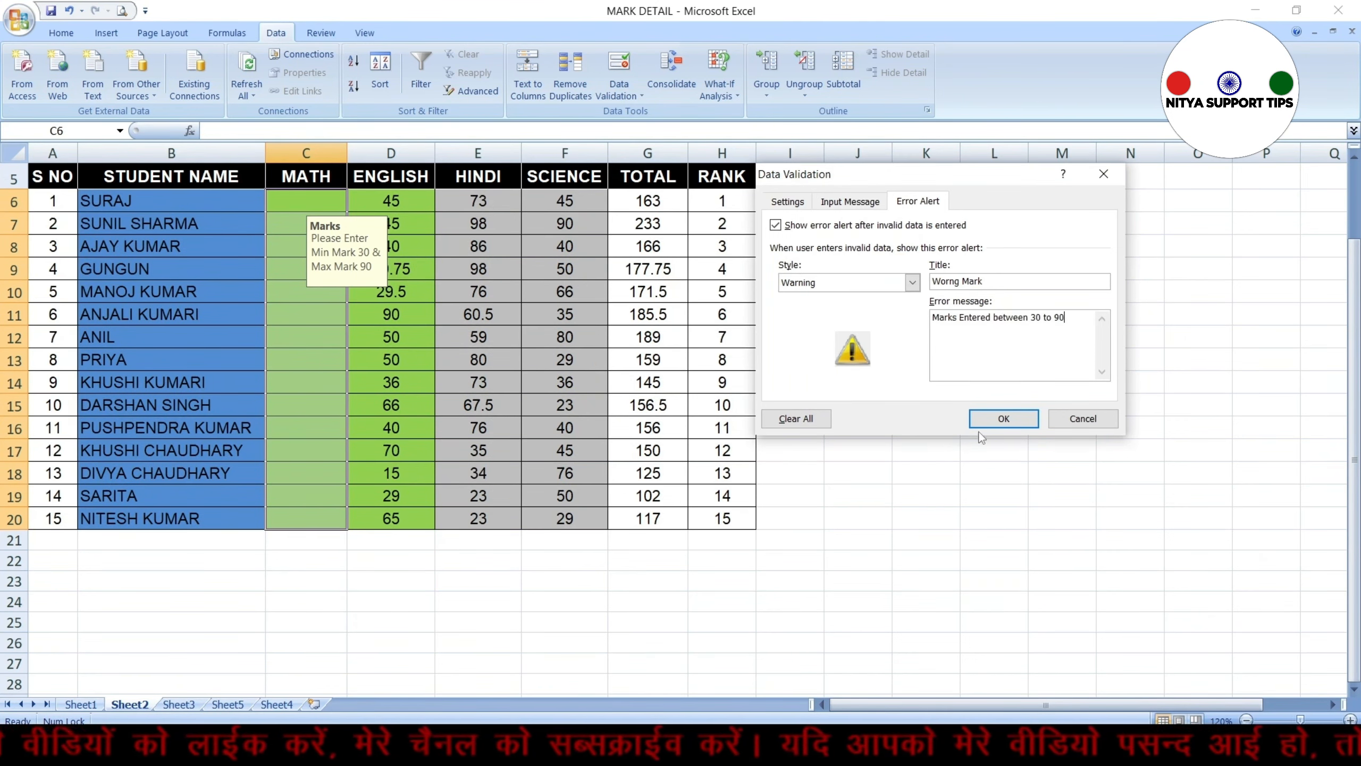
left_click(999, 420)
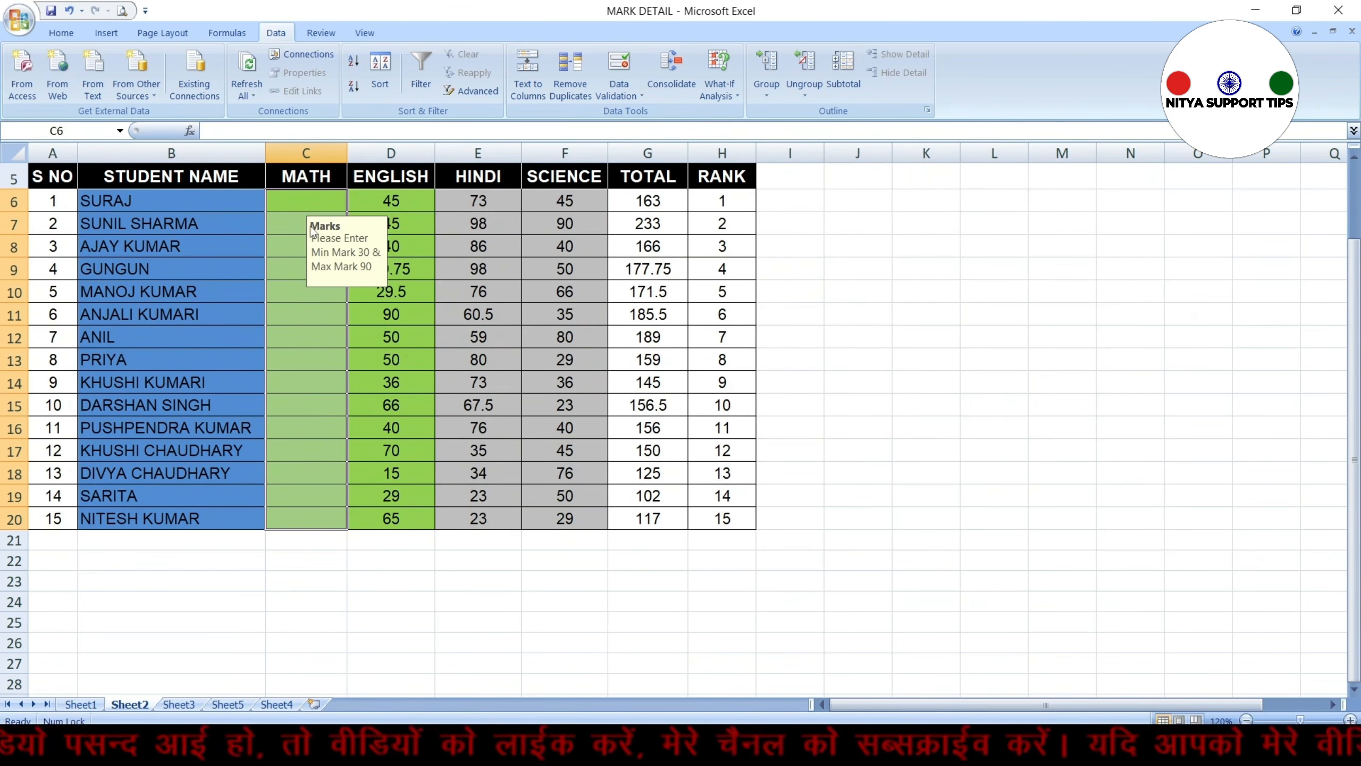
Test the alert by entering 29 in the first MATH cell, then cancel the entry
left_click(318, 201)
type("2")
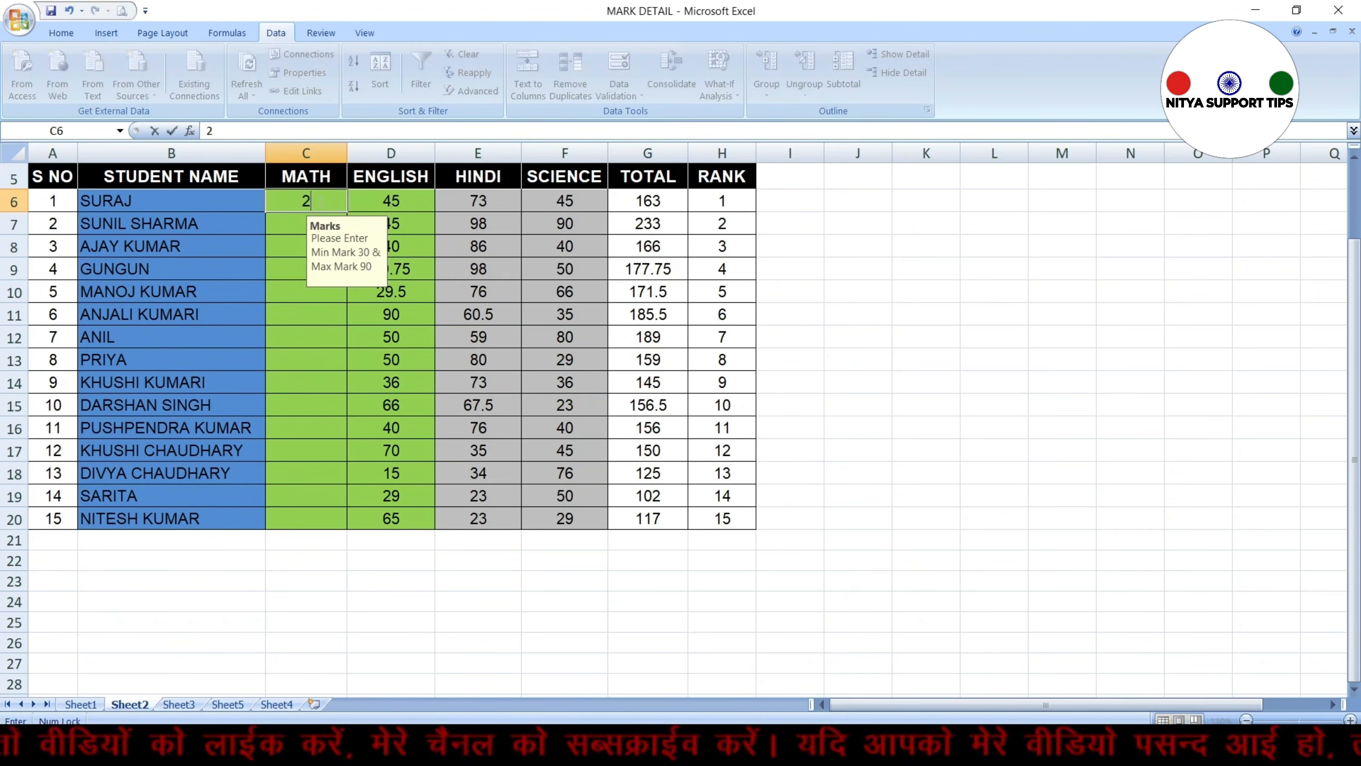
type("9")
key("Return")
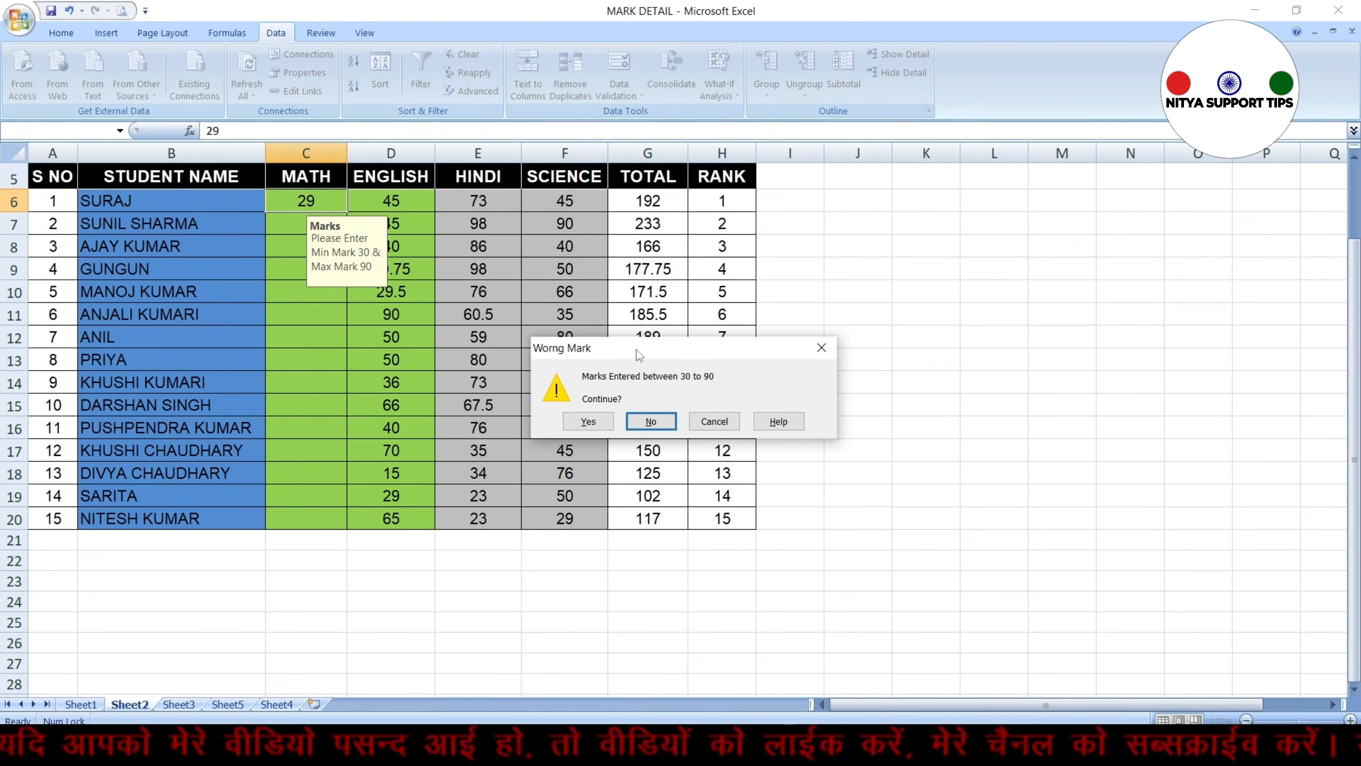
key("Escape")
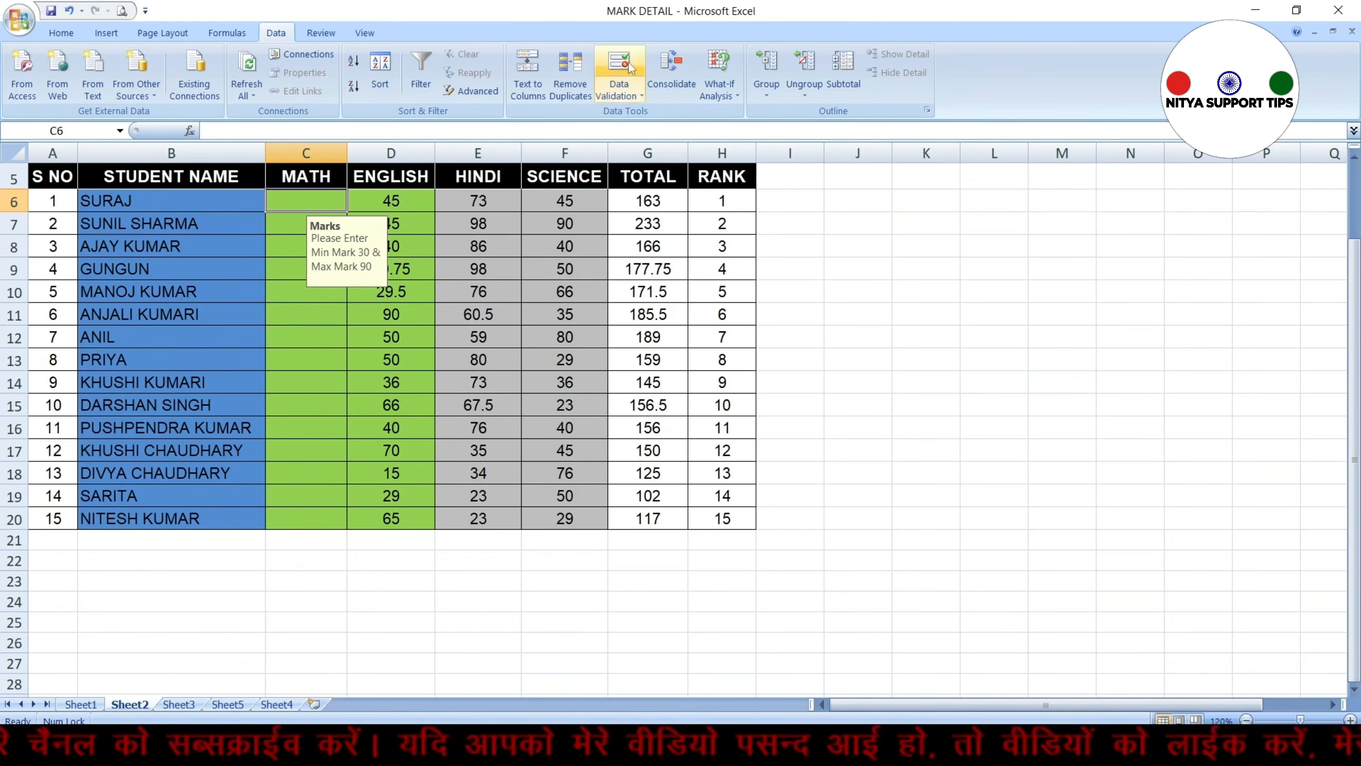
Open the data validation options for the selected MATH cell
left_click(619, 90)
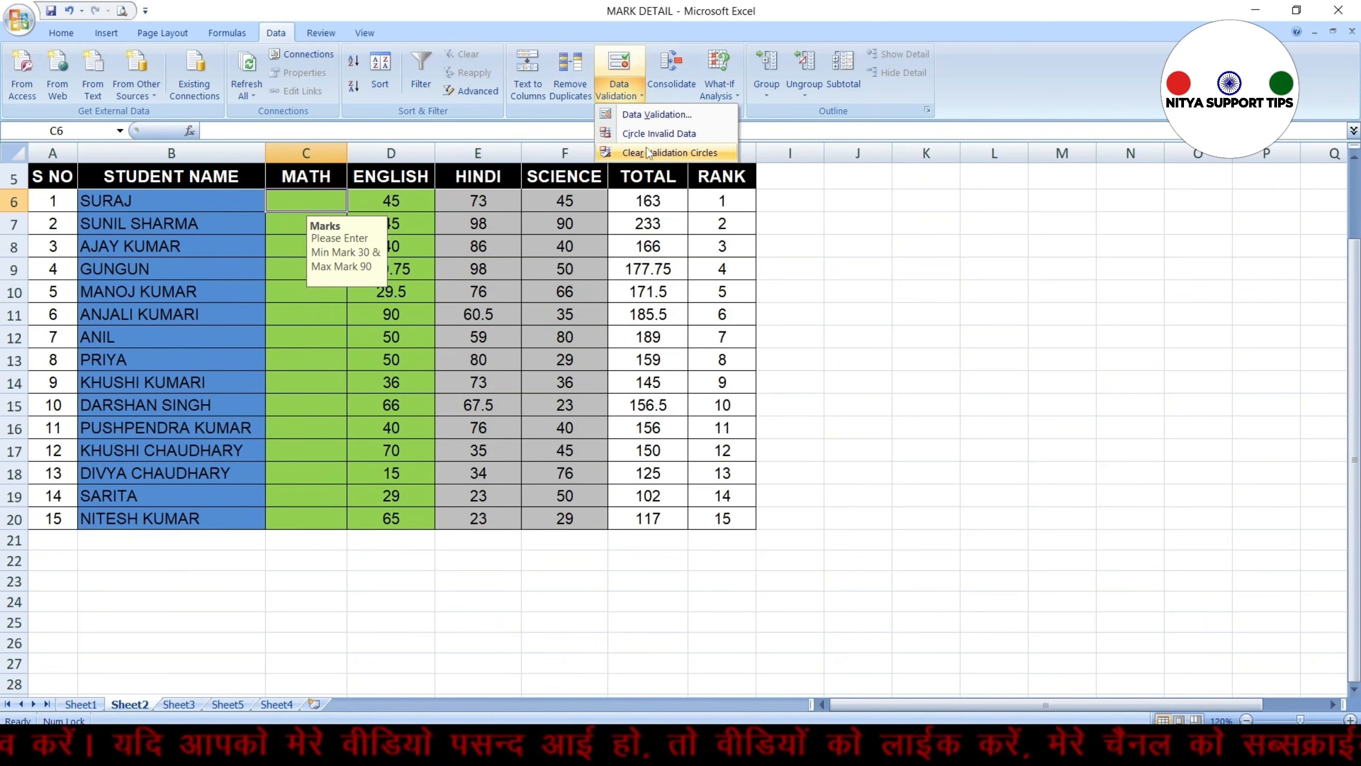